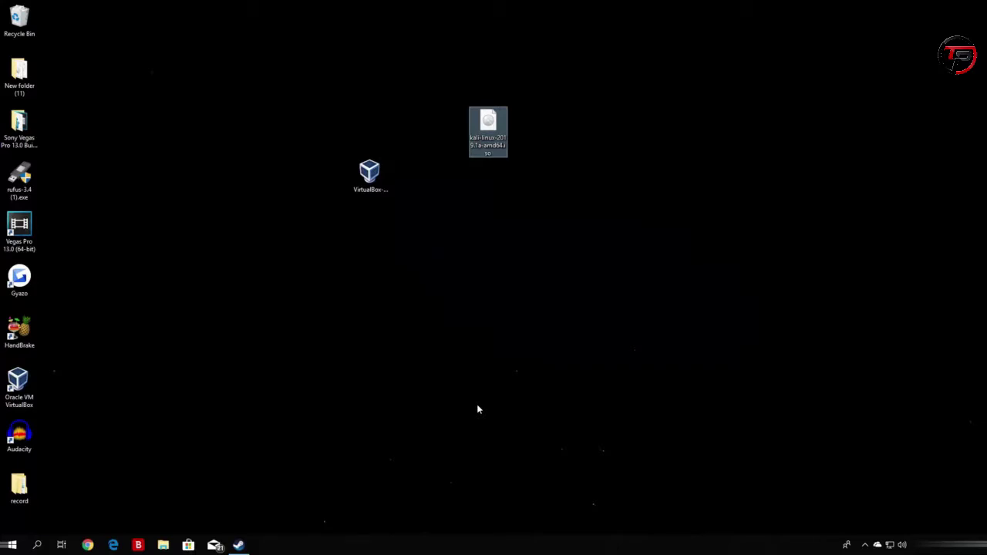
Delete the VirtualBox installer from the desktop and shift the Kali Linux ISO icon left.
left_click(487, 204)
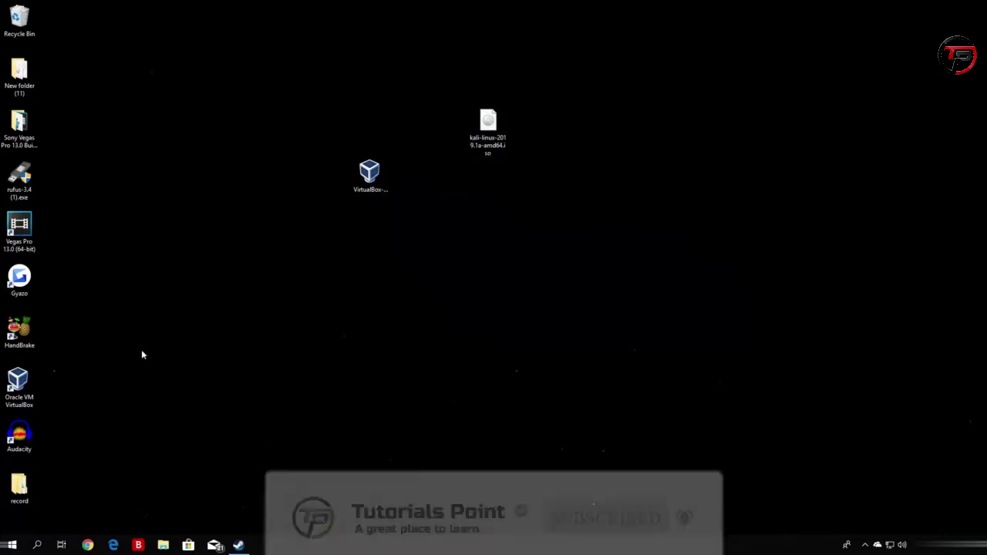
left_click(24, 397)
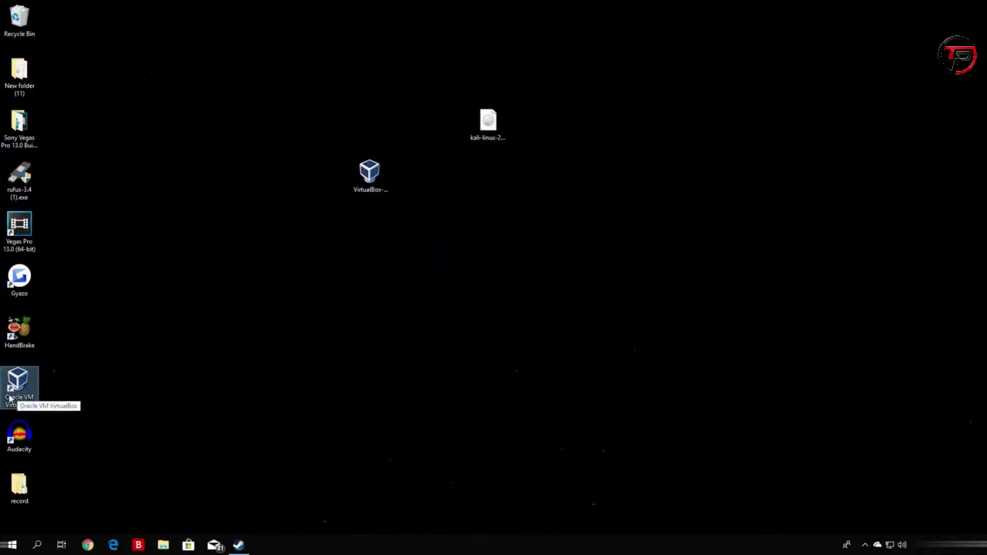
left_click(60, 394)
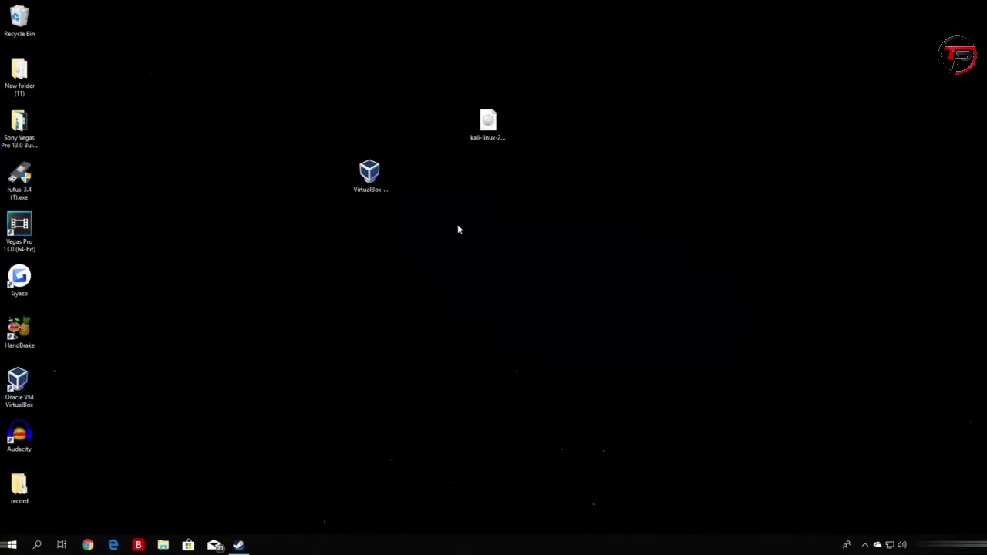
left_click(377, 191)
left_click_drag(415, 268, 266, 138)
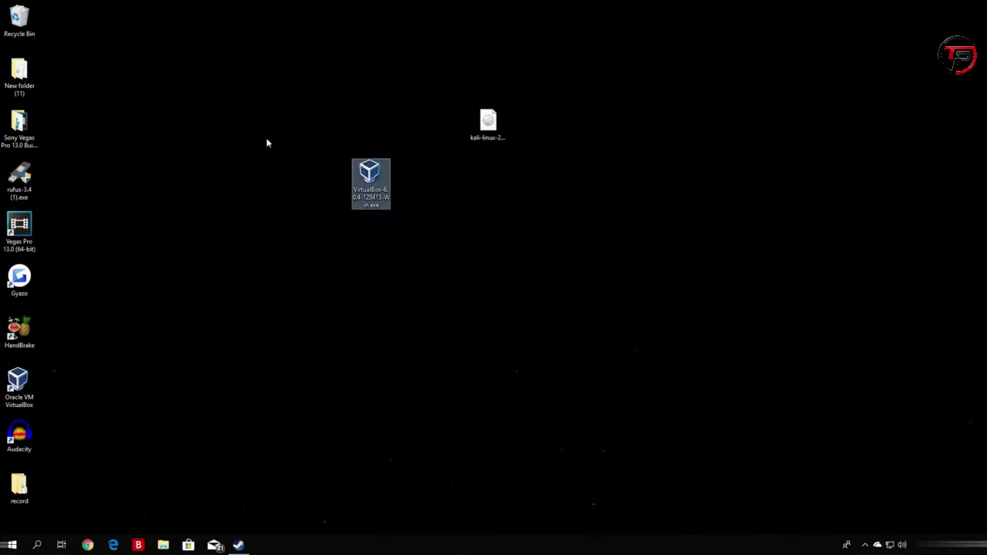
key("Delete")
left_click_drag(488, 124, 293, 131)
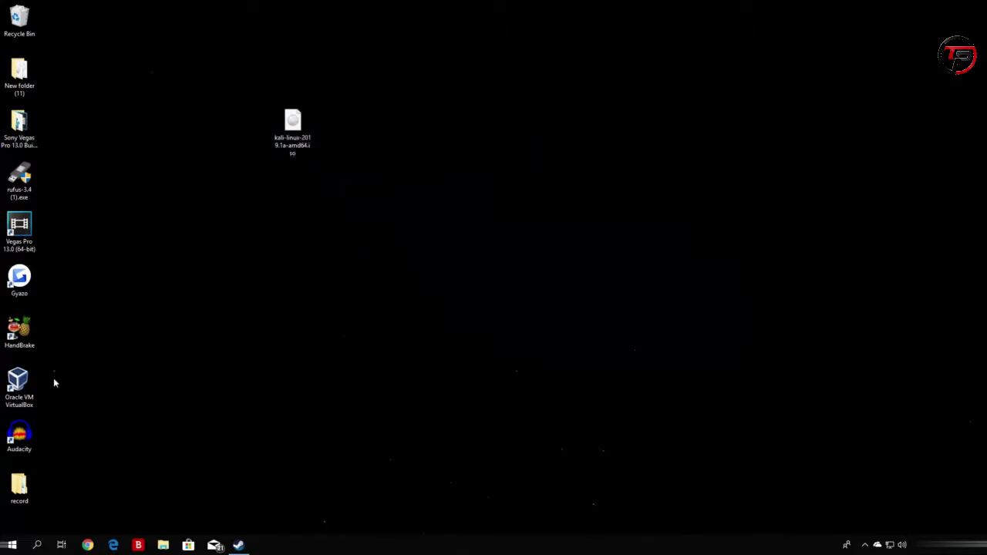
left_click(16, 395)
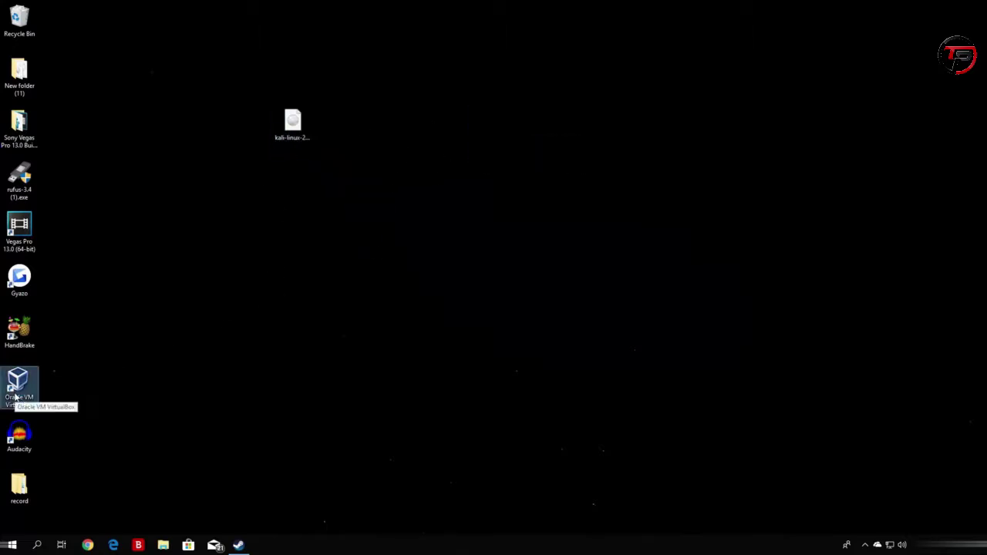
Launch VirtualBox Manager from its desktop shortcut and reposition its window and the Kali ISO icon.
double_click(32, 385)
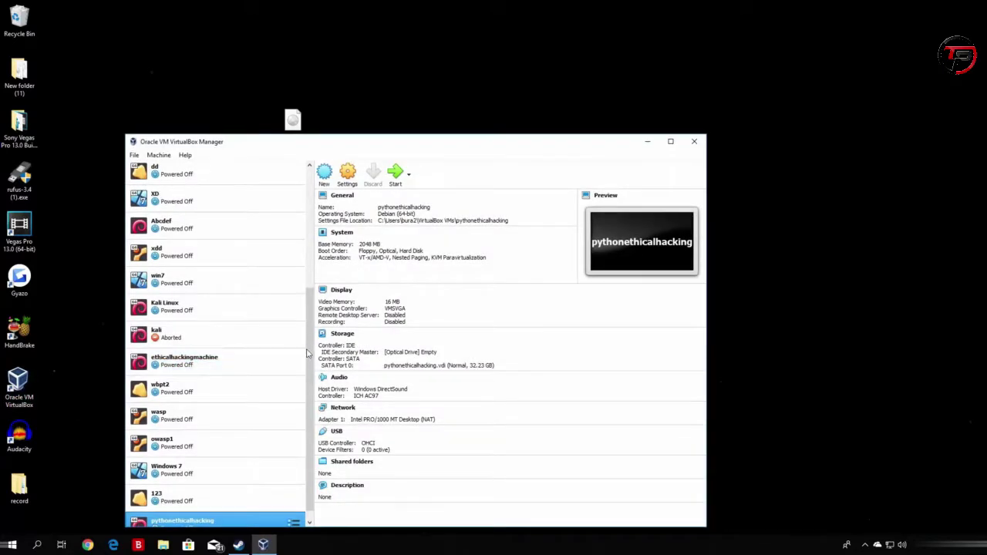
scroll(235, 378, "down", 1)
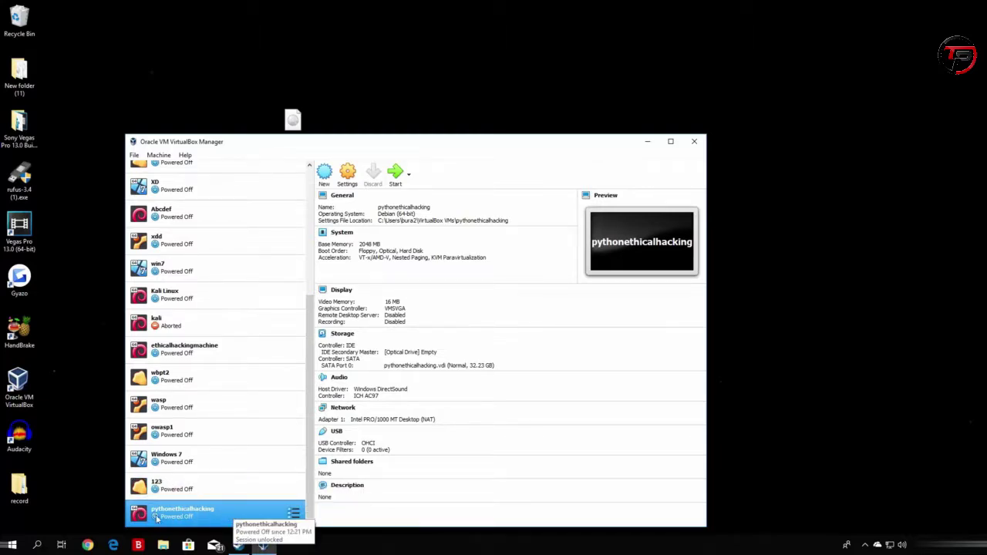
left_click_drag(444, 147, 673, 111)
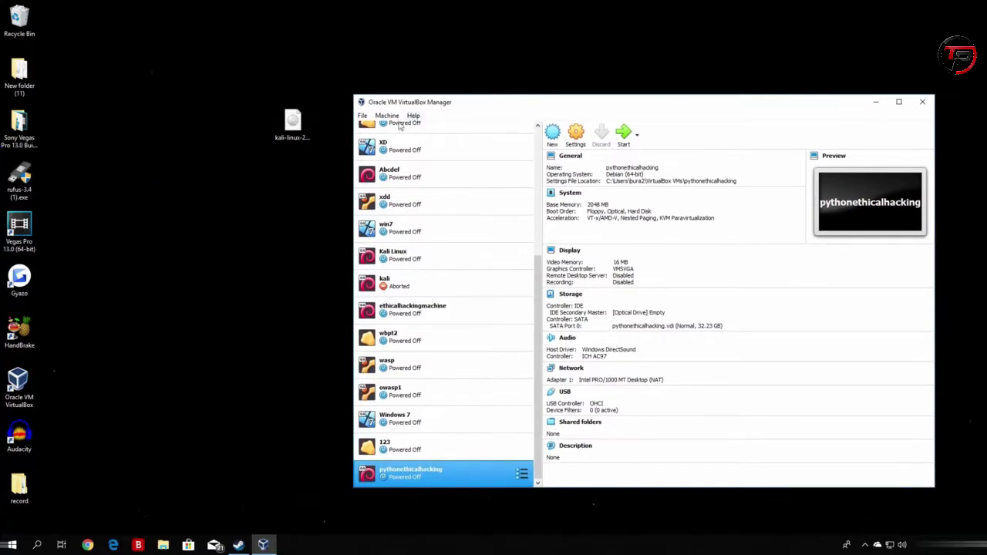
left_click_drag(296, 128, 219, 134)
left_click(172, 305)
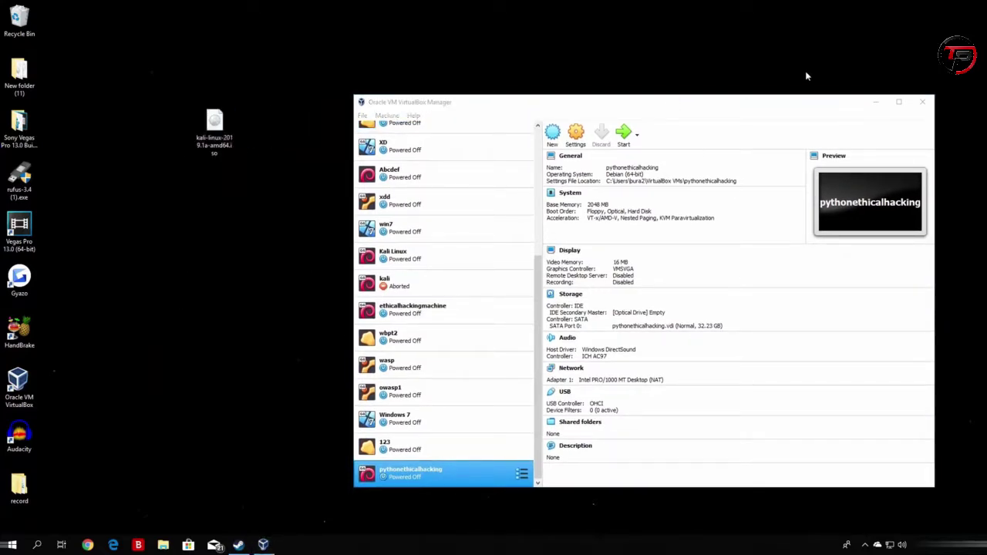
left_click_drag(722, 102, 654, 77)
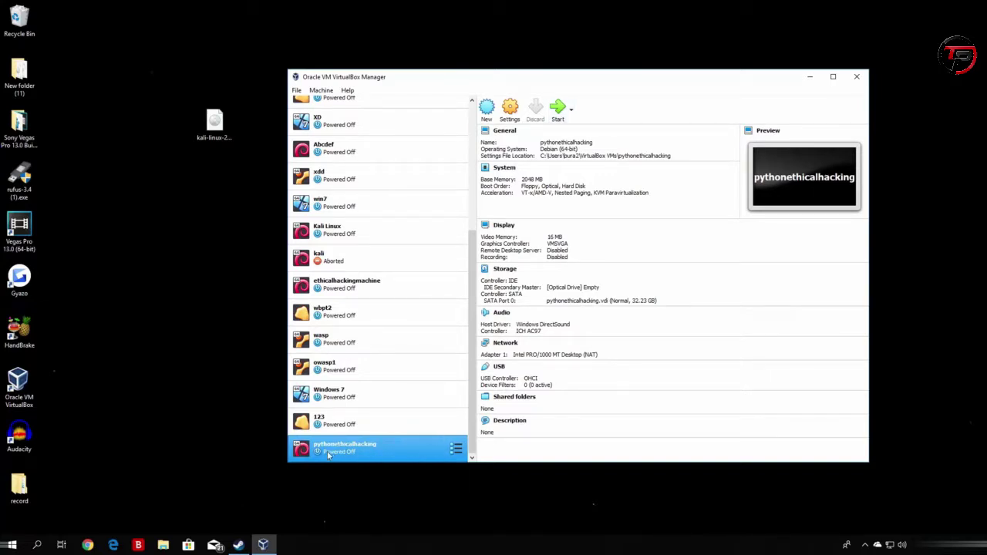
Open pythonethicalhacking's settings, review the Advanced, Description and Disk Encryption options, then go to System.
left_click(511, 114)
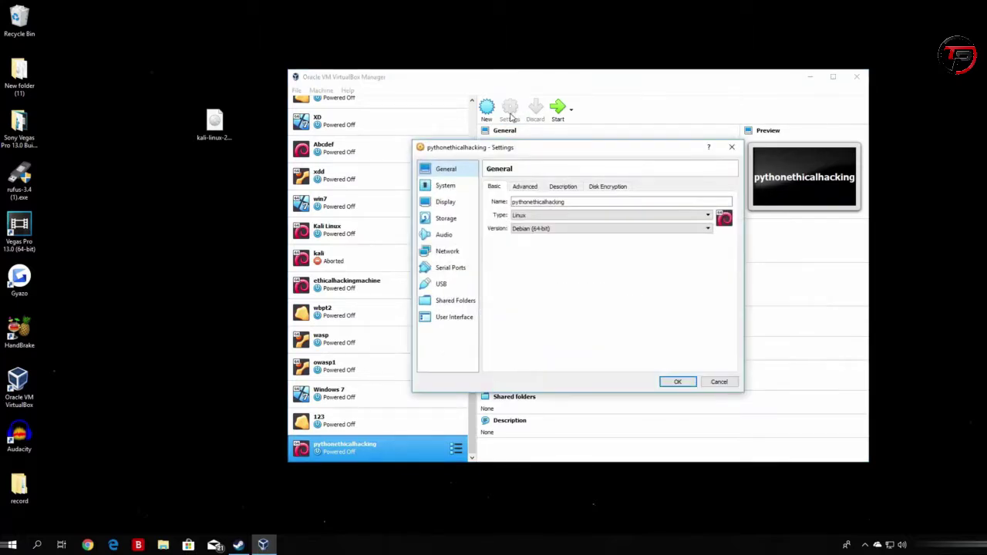
left_click_drag(535, 146, 476, 159)
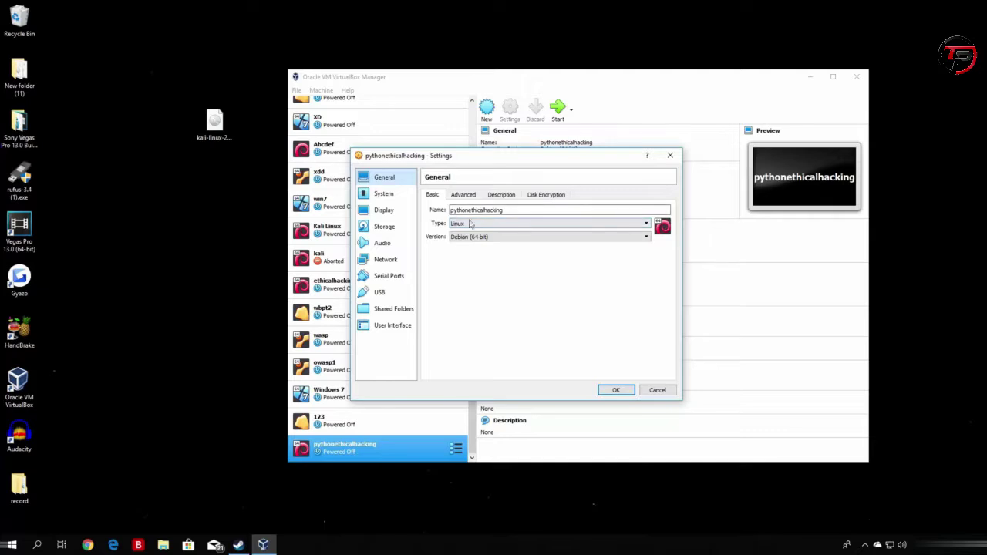
left_click(471, 198)
left_click(500, 196)
left_click(543, 196)
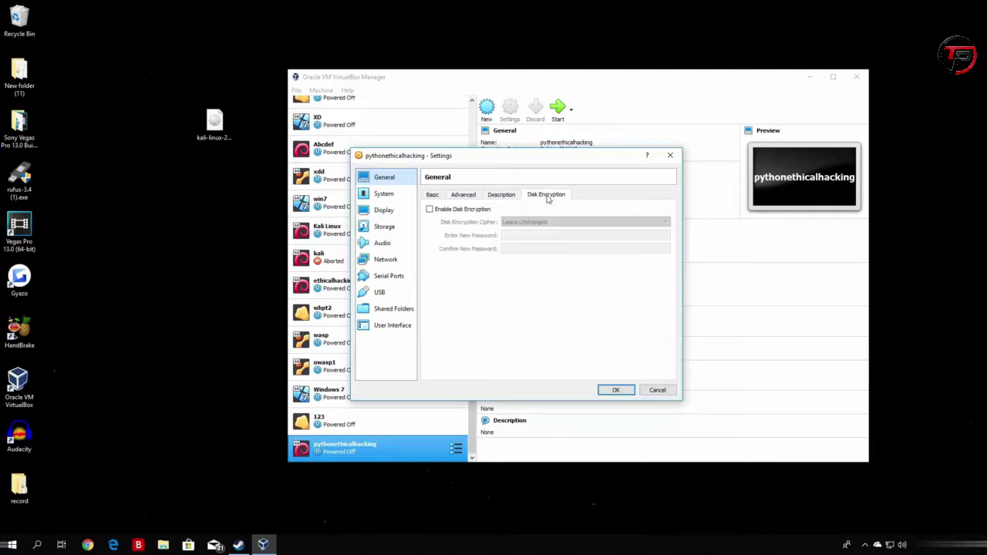
left_click(390, 197)
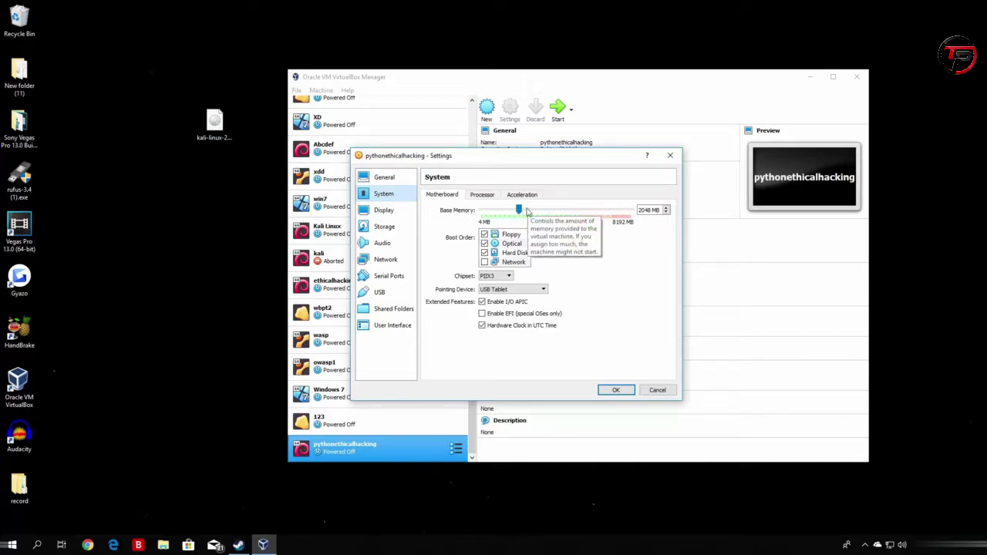
Show the Processor page of pythonethicalhacking's System settings.
left_click(488, 196)
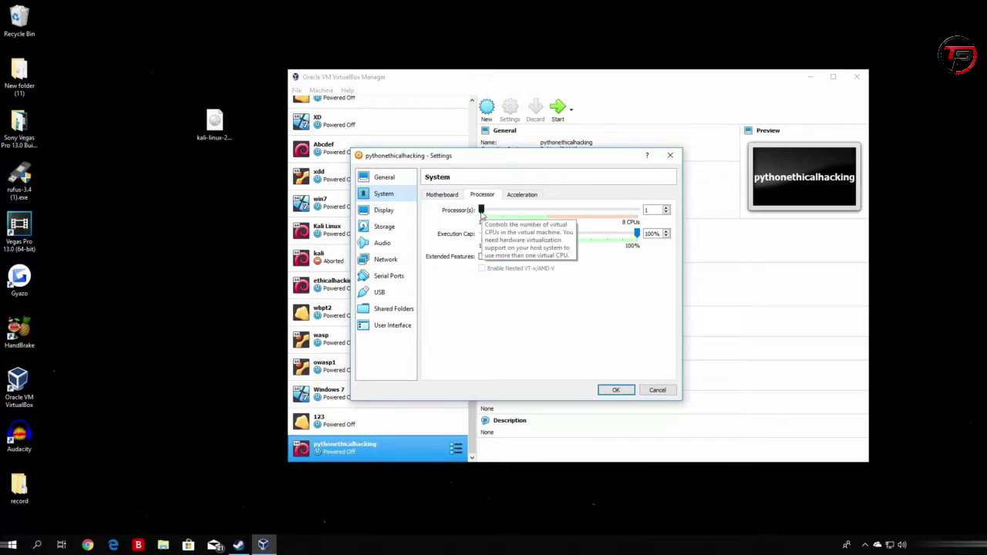
Try 3 CPUs and a 48% execution cap, then restore 1 CPU and 100%.
left_click_drag(481, 211, 510, 212)
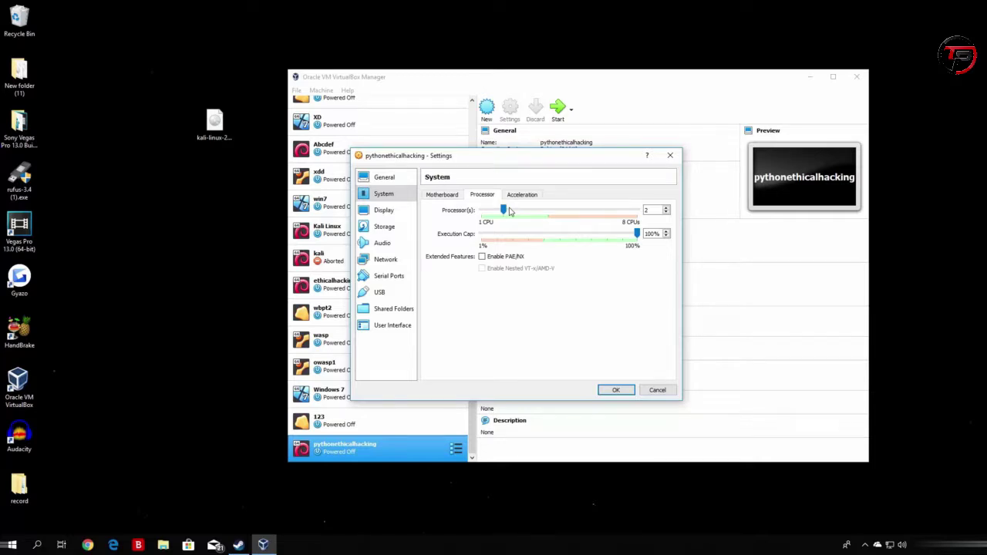
left_click_drag(505, 211, 480, 213)
left_click_drag(637, 233, 557, 235)
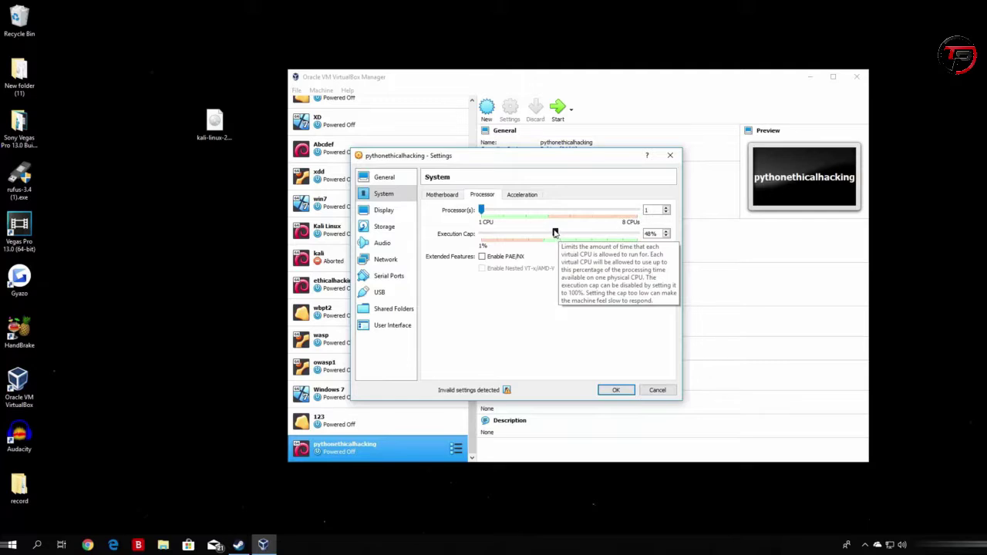
left_click_drag(554, 233, 637, 233)
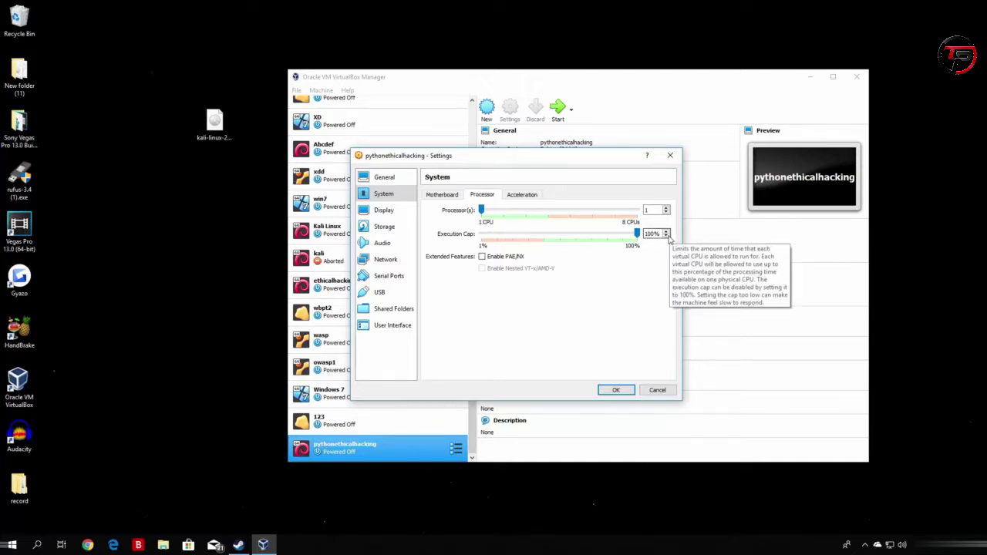
Review the Acceleration, Motherboard and Display settings, then bring up Storage.
left_click(522, 196)
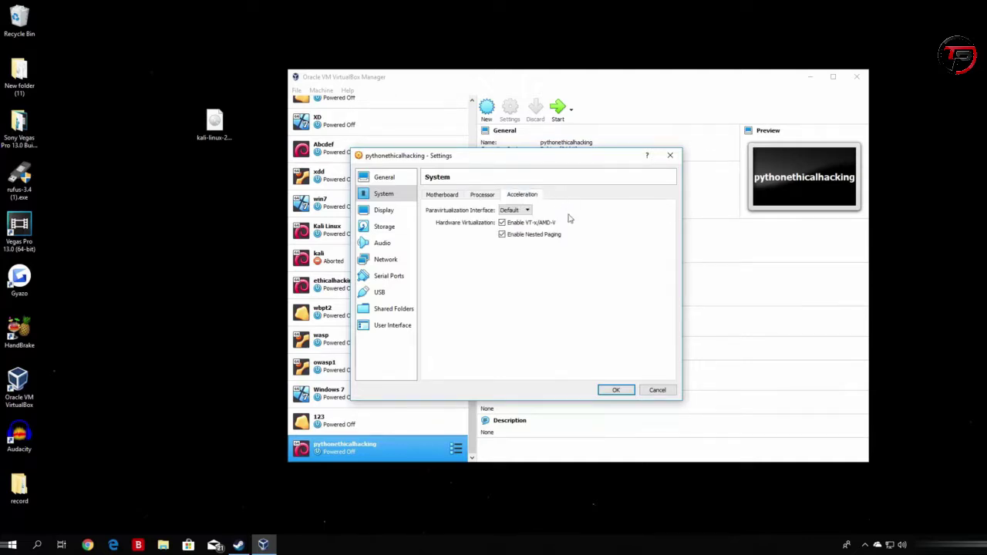
left_click(480, 196)
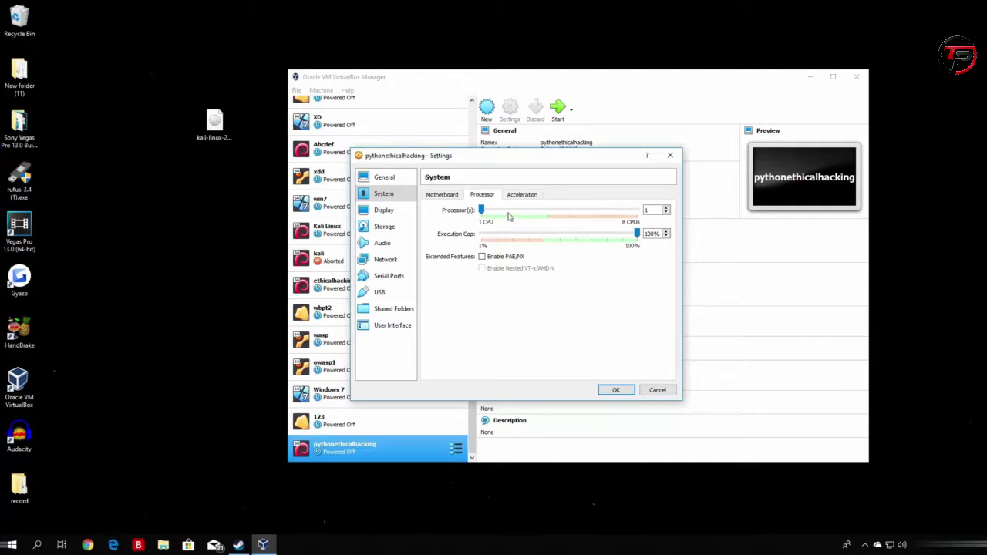
left_click(440, 196)
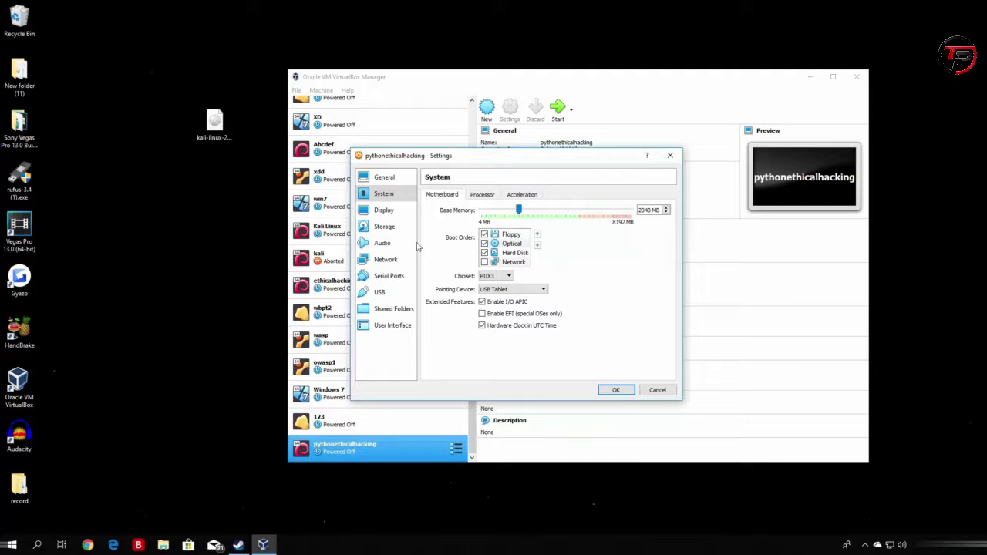
left_click(392, 213)
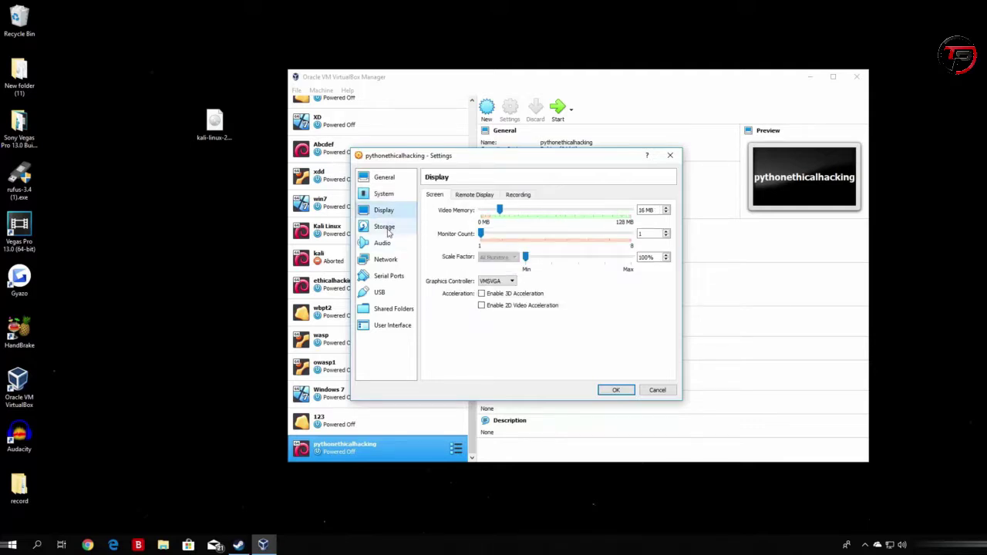
left_click(389, 229)
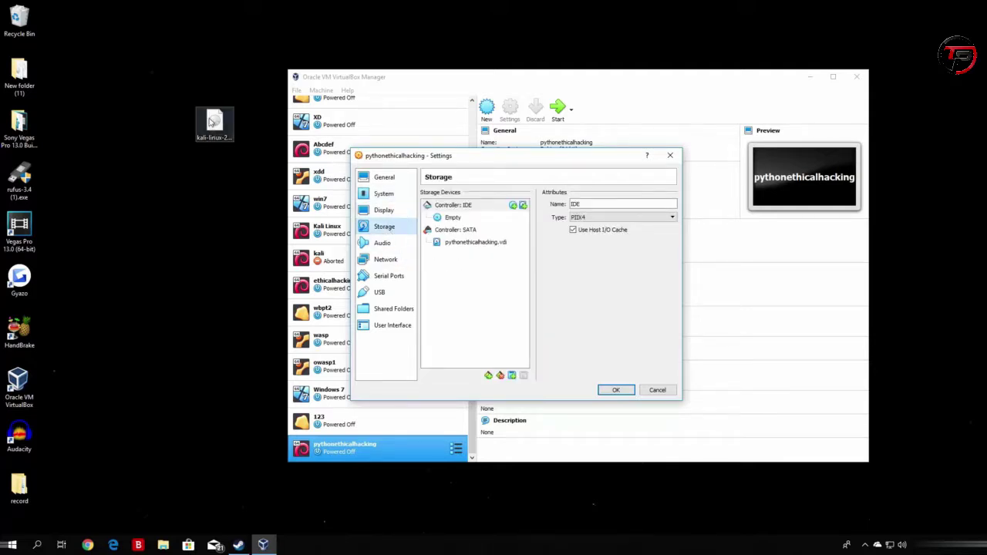
left_click(218, 132)
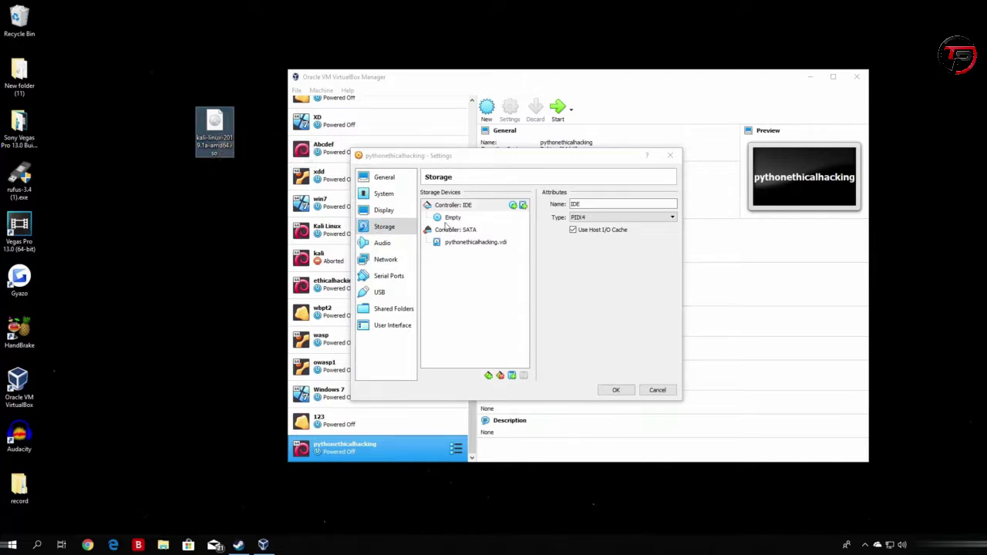
Remove the Empty optical drive attachment from Controller: IDE and confirm the removal.
left_click(451, 219)
right_click(451, 220)
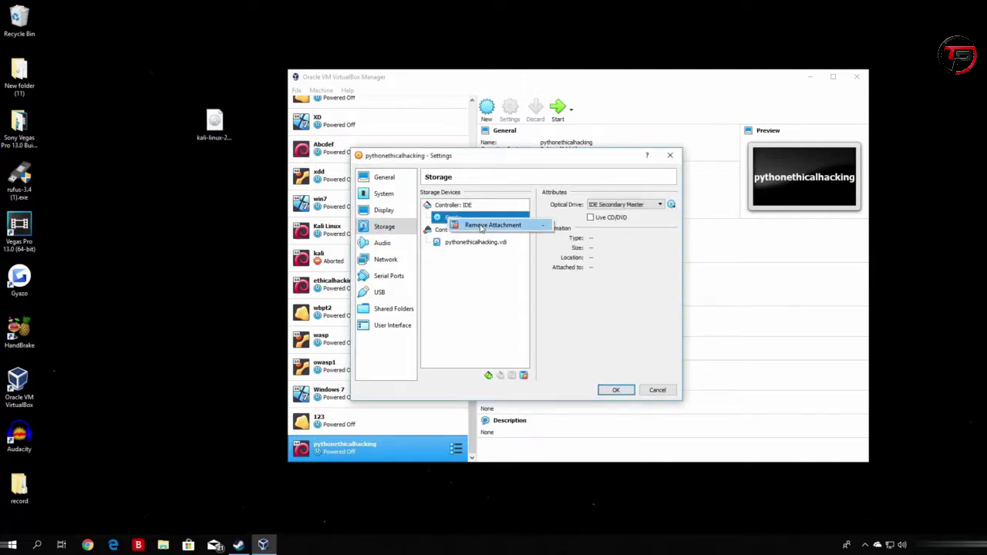
left_click(482, 225)
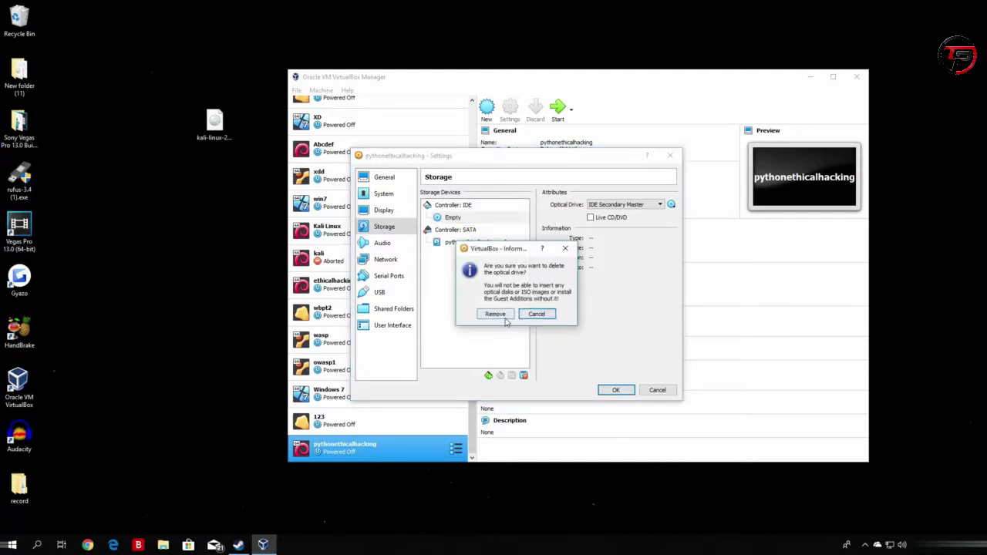
left_click(496, 313)
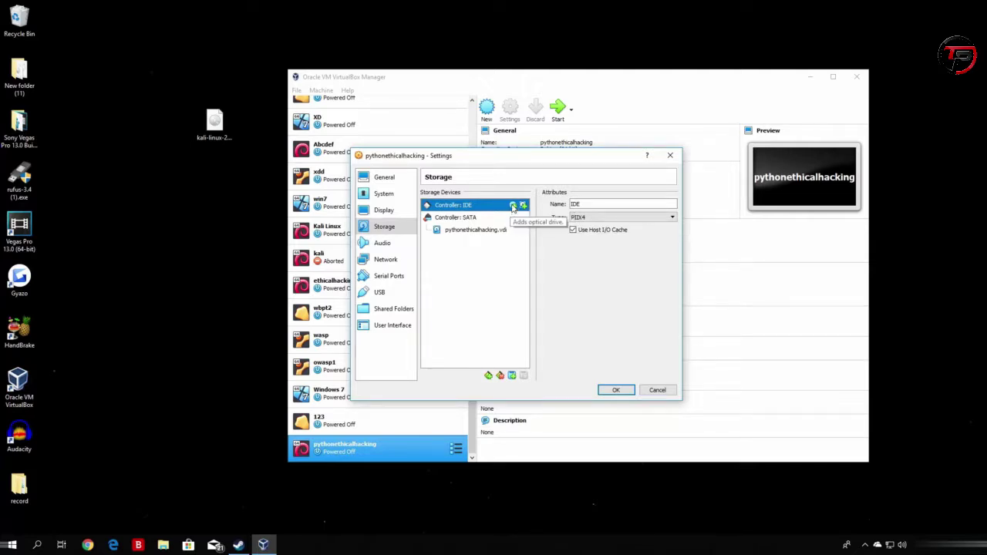
Add an IDE optical drive using kali-linux-2019.1a-amd64.iso from the Desktop.
left_click(513, 207)
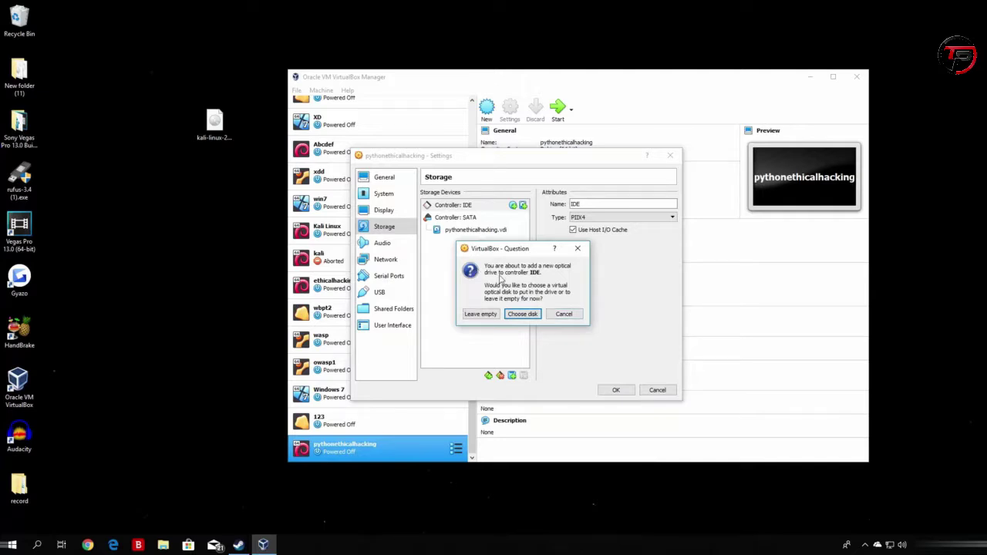
left_click(522, 314)
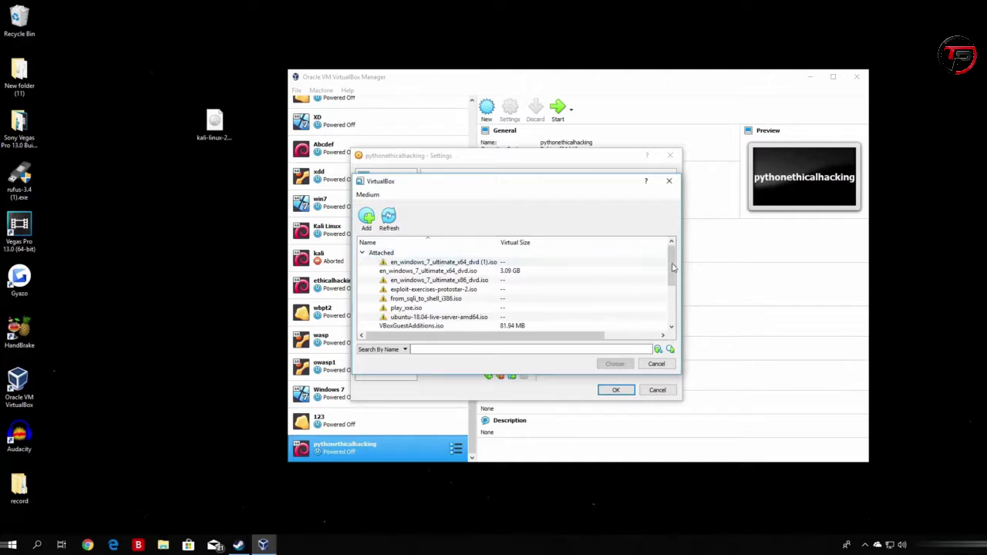
left_click_drag(672, 266, 672, 244)
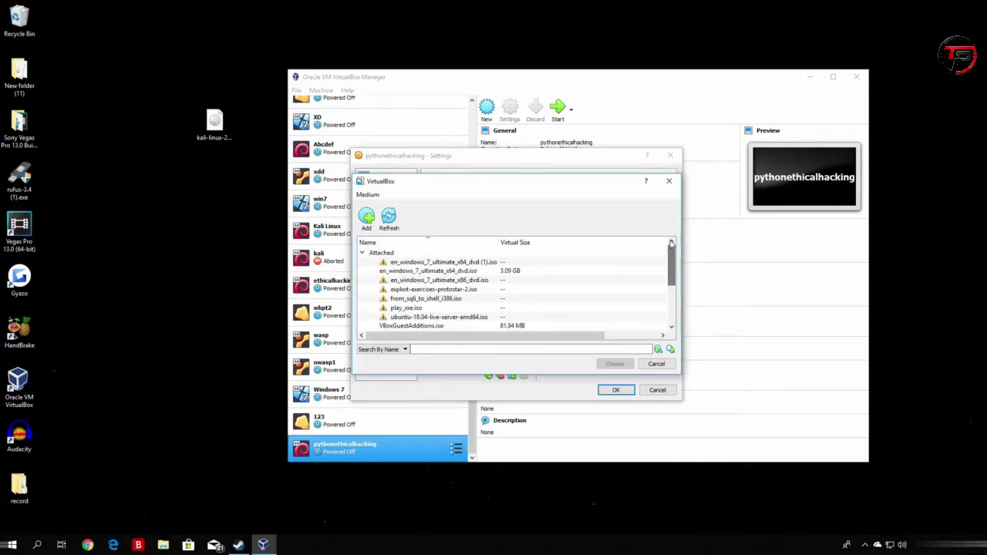
left_click(368, 223)
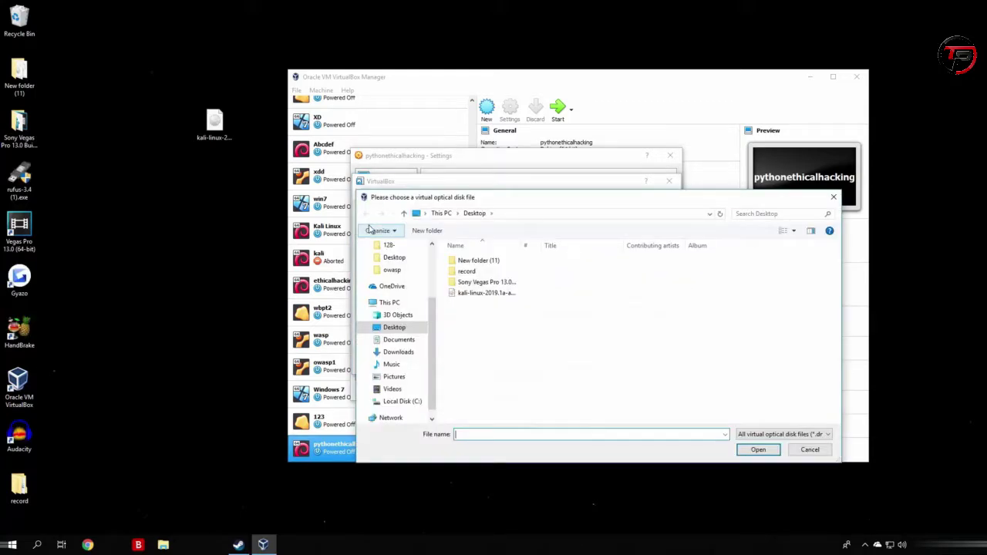
left_click(218, 137)
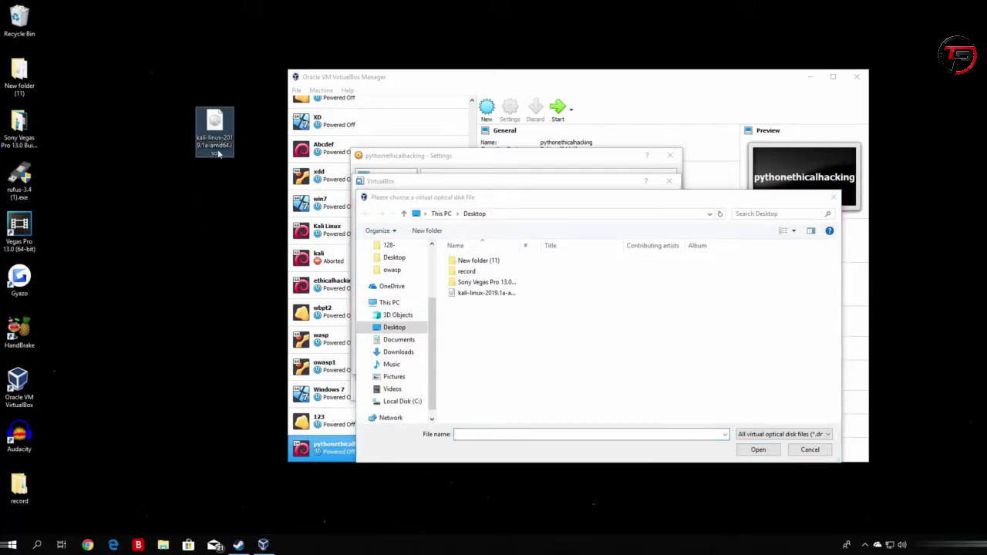
left_click(476, 299)
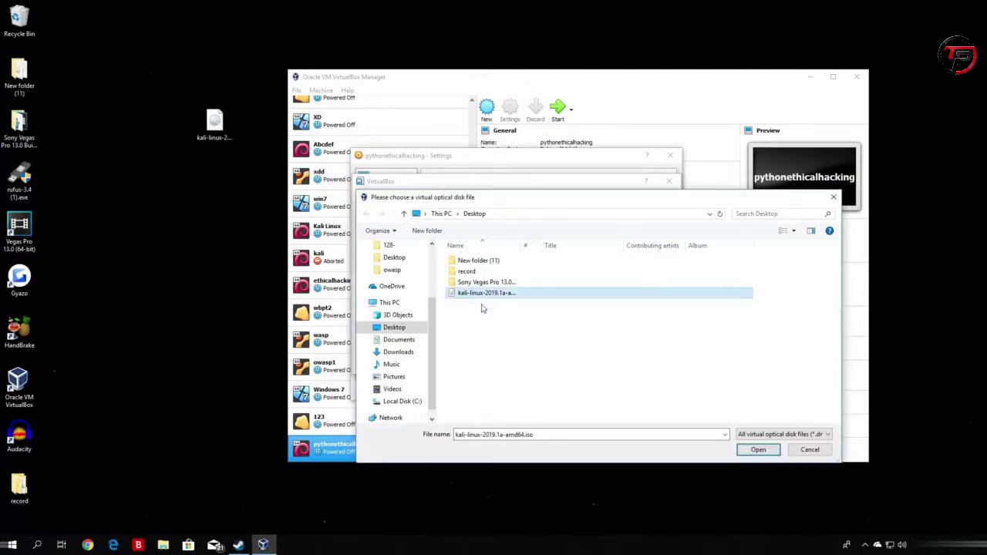
left_click(771, 453)
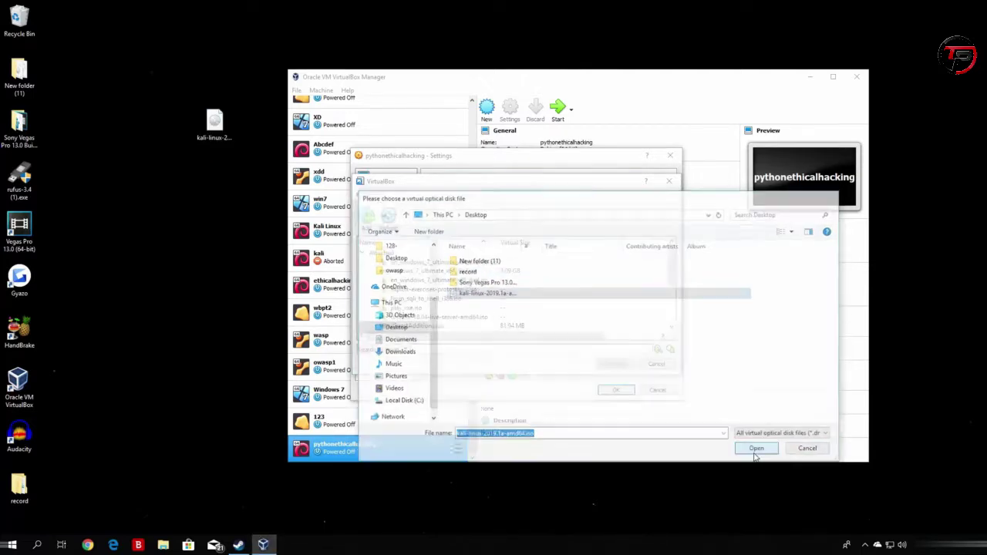
double_click(409, 326)
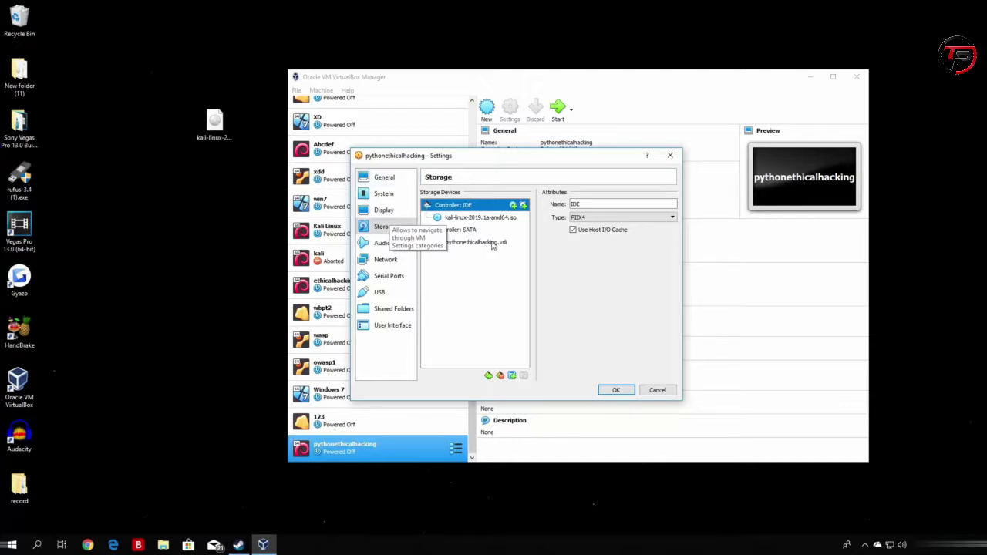
Check the Network page, return to Storage, and save the settings with OK.
left_click(377, 259)
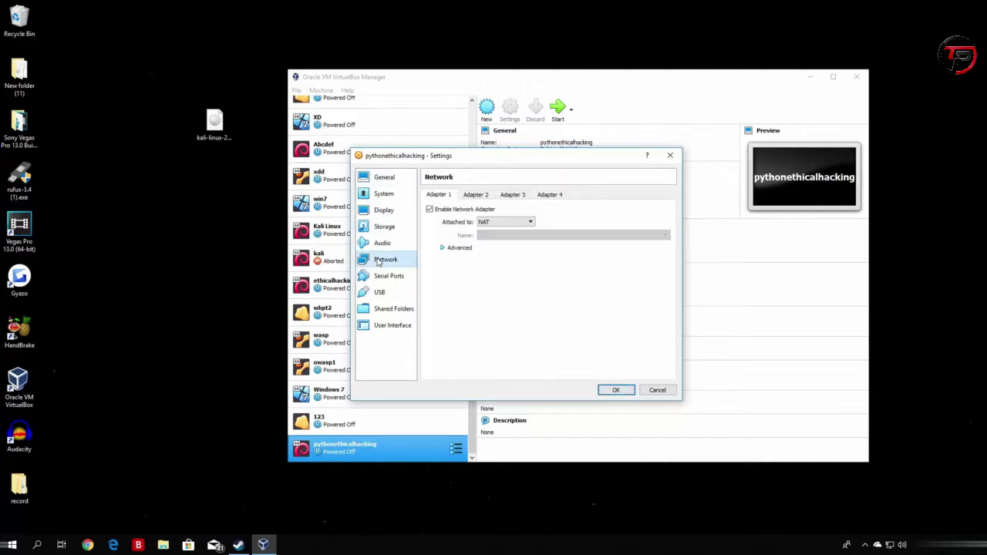
left_click(390, 227)
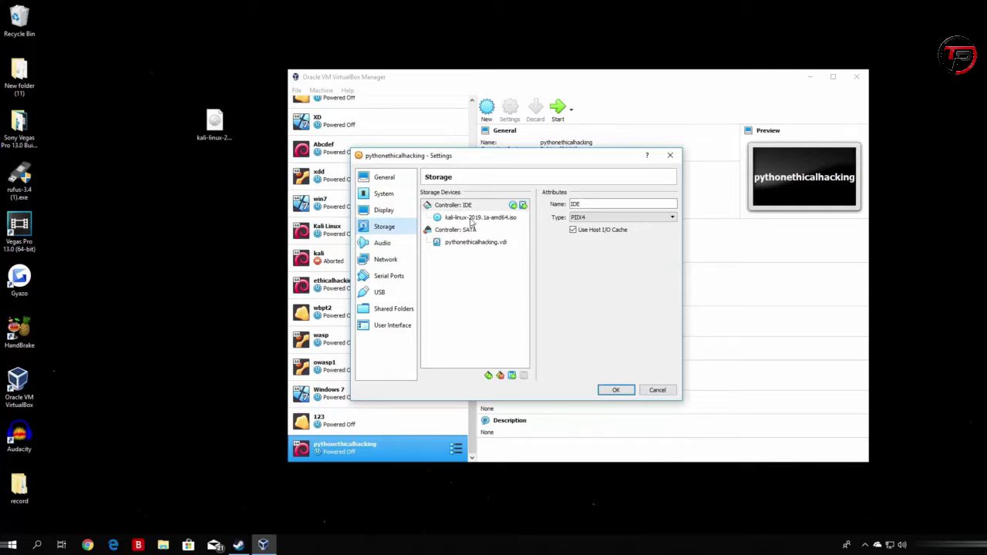
left_click(616, 390)
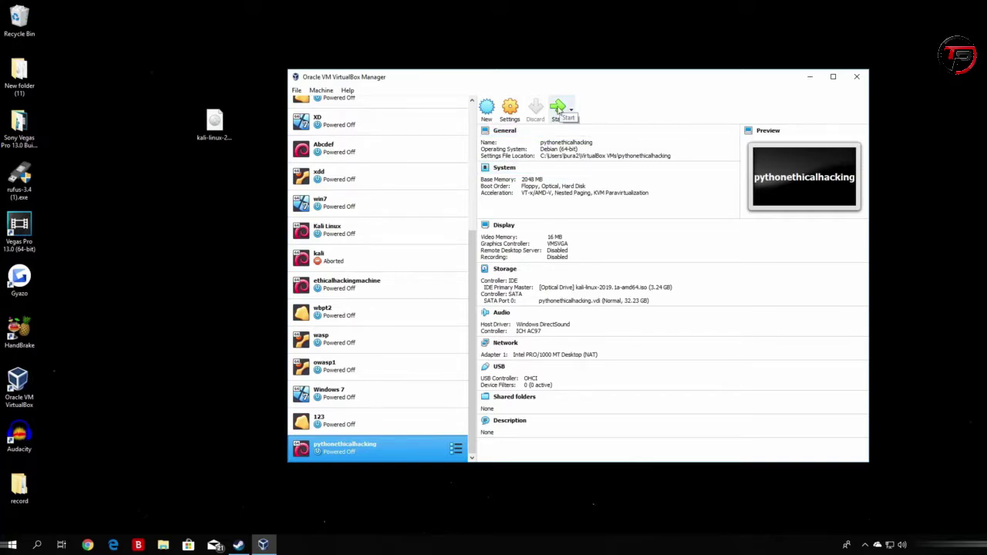
Start the pythonethicalhacking VM to the Kali boot menu and minimize the Manager.
left_click(559, 109)
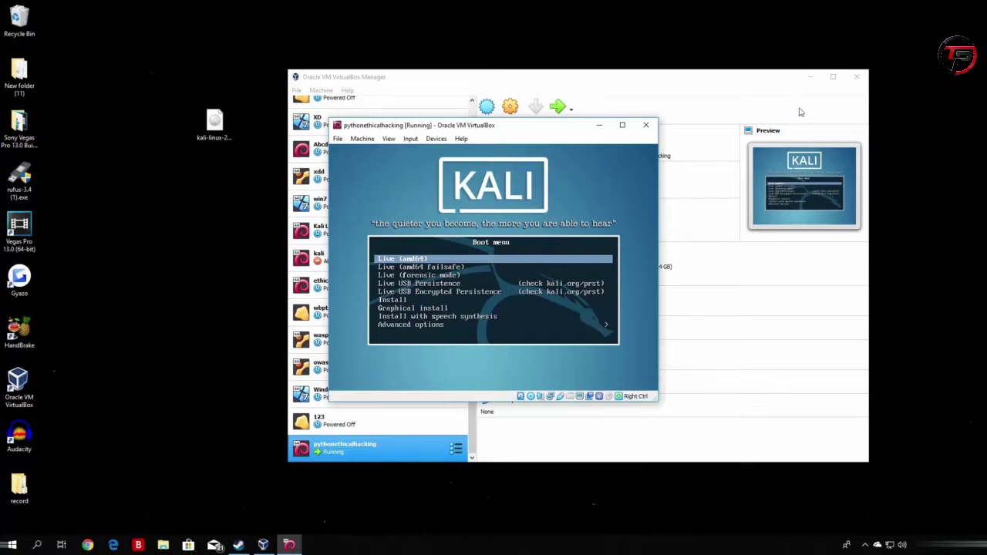
left_click(809, 76)
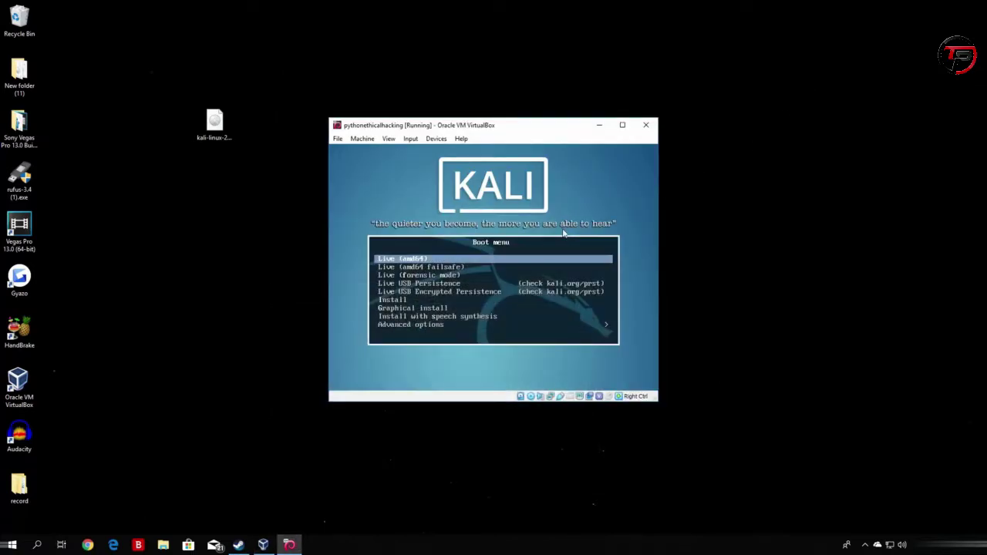
Highlight the text-mode Install entry in the Kali boot menu with the arrow keys.
key("Down")
key("Down")
key("Down")
key("Down")
key("Down")
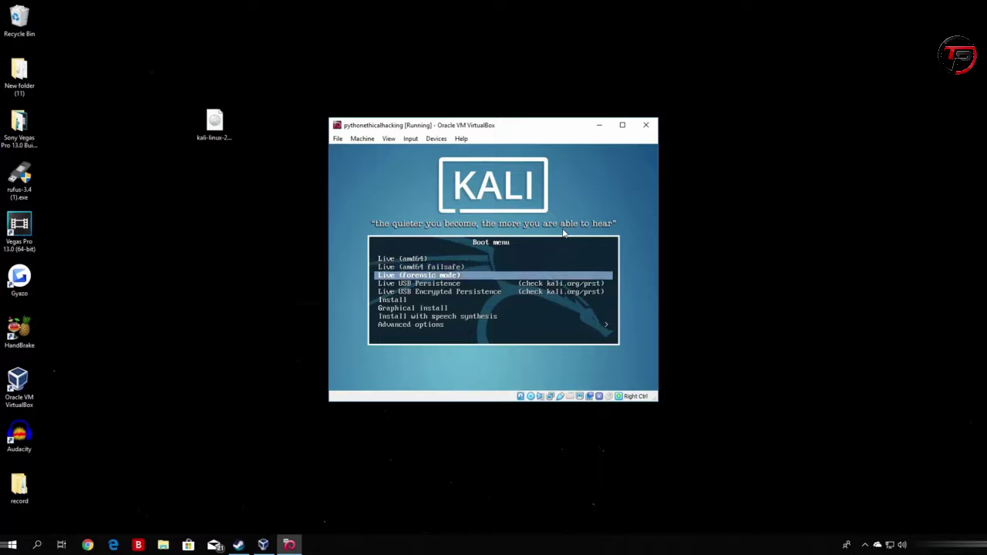
key("Down")
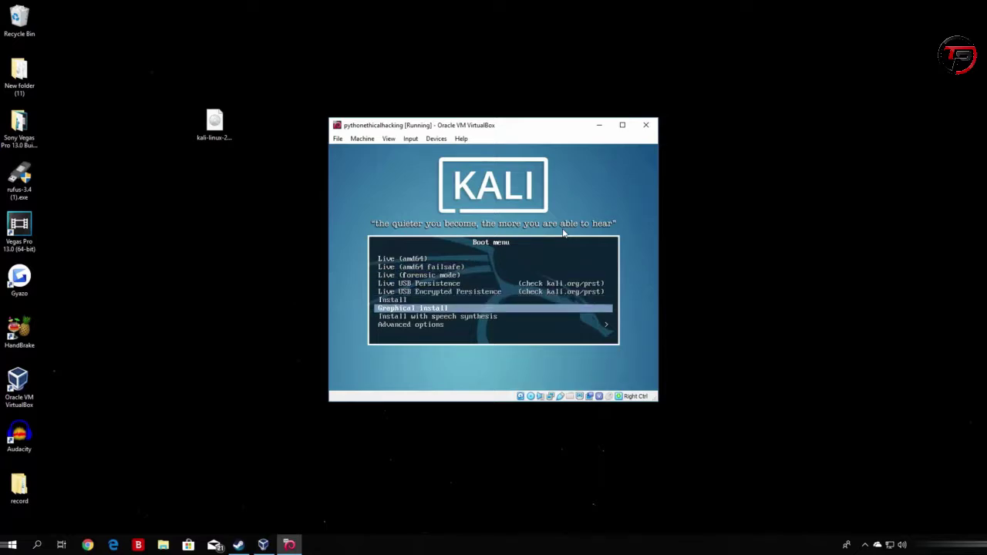
key("Up")
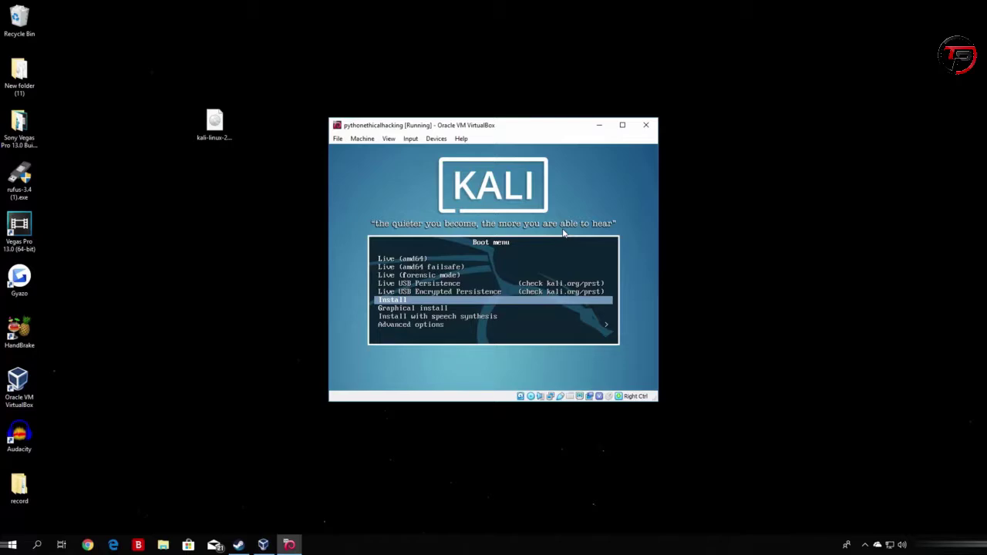
key("Down")
key("Up")
Maximize the VM window and start the Kali text-mode installer from the Install boot entry.
left_click(621, 126)
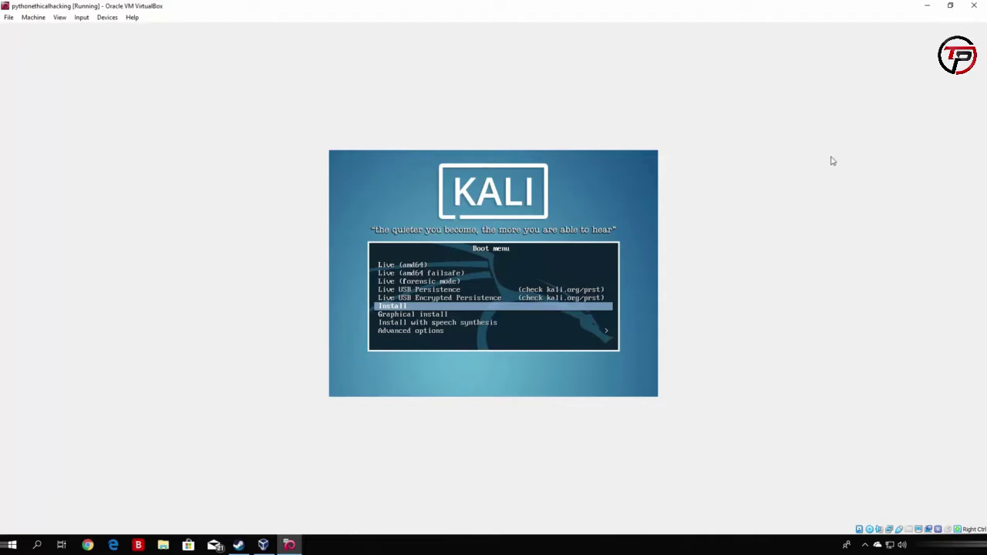
key("Up")
key("Up")
key("Up")
key("Down")
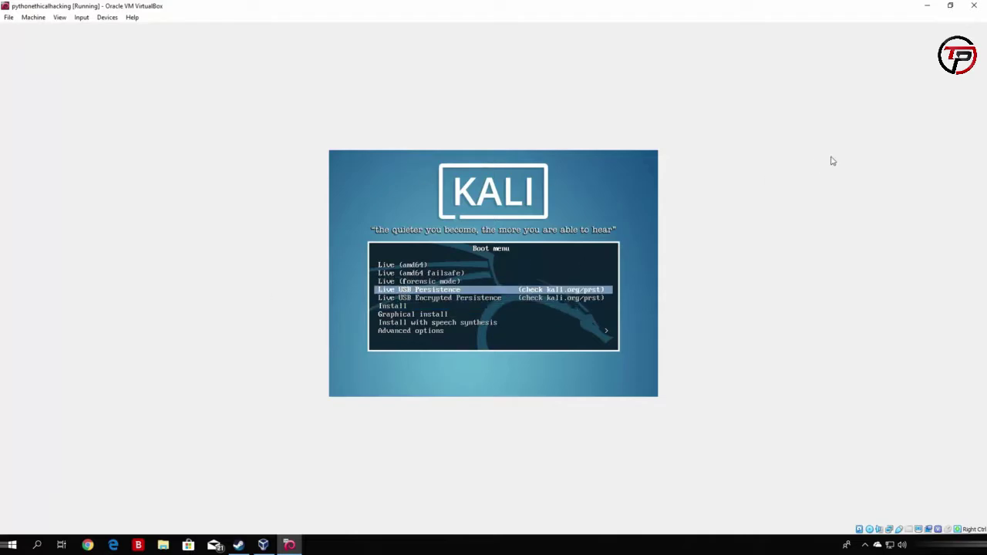
key("Down")
key("Down")
key("Down")
key("Up")
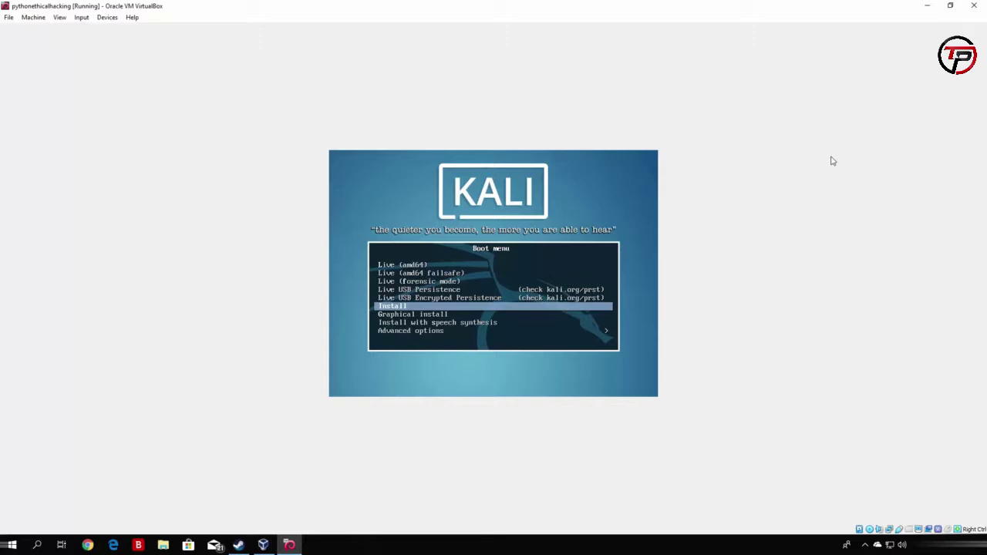
key("Return")
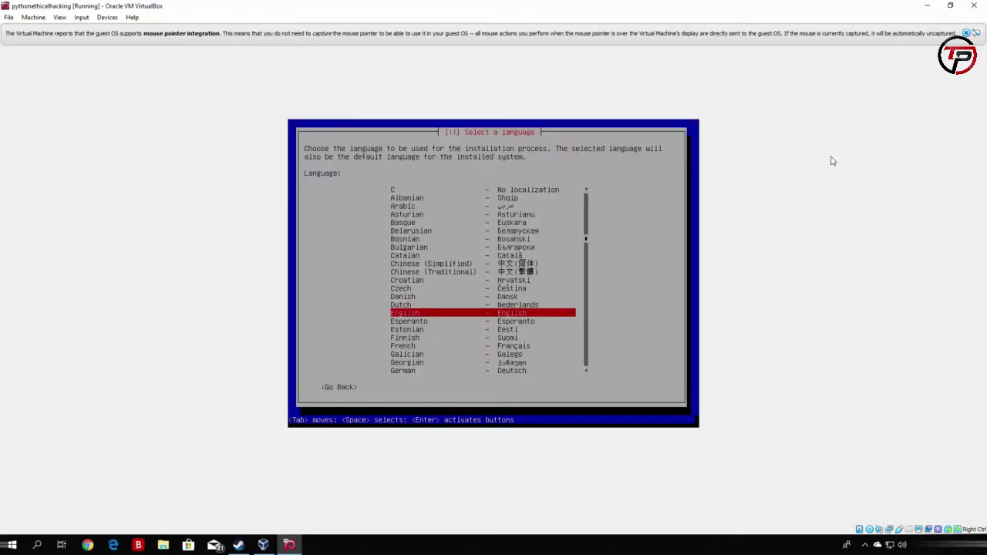
Dismiss the mouse integration notice and select English as language and United States as location.
left_click(968, 33)
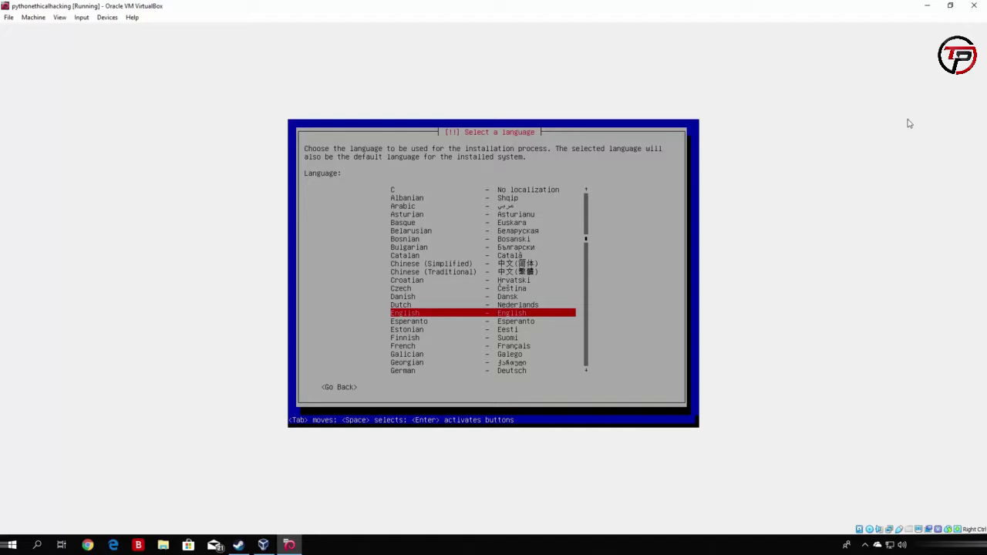
key("Return")
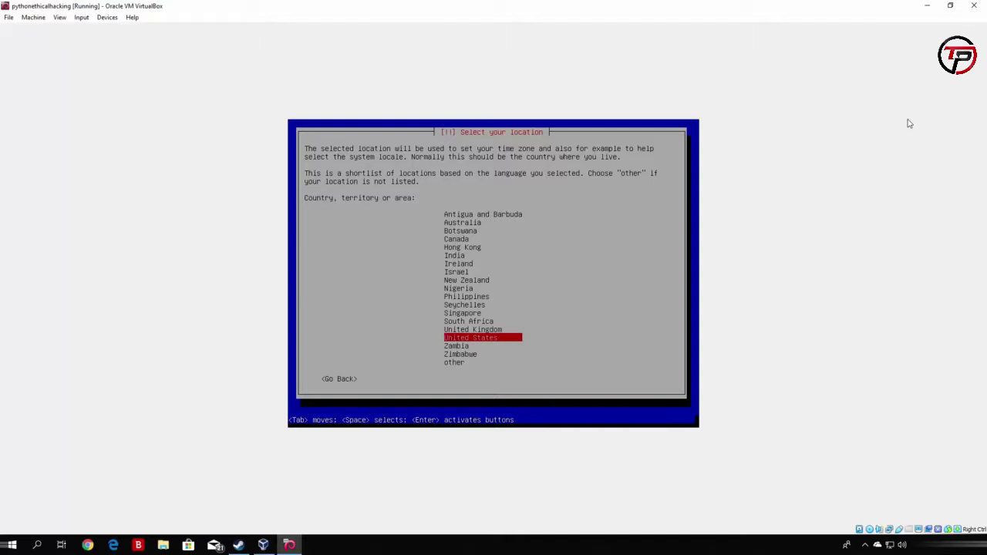
key("Return")
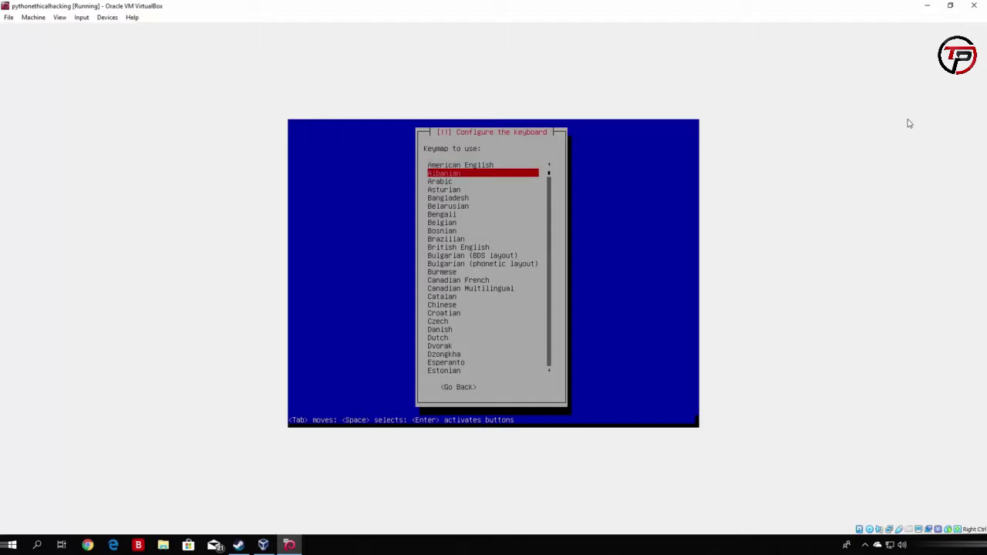
Keep American English as the keyboard keymap.
key("Down")
key("Down")
key("Down")
key("Down")
key("Down")
key("Down")
key("Down")
key("Down")
key("Down")
key("Down")
key("Down")
key("Down")
key("Down")
key("Down")
key("Down")
key("Down")
key("Down")
key("Down")
key("Down")
key("Down")
key("Down")
key("Down")
key("Down")
key("Down")
key("Down")
key("Down")
key("Down")
key("Down")
key("Down")
key("Down")
key("Down")
key("Down")
key("Down")
key("Down")
key("Down")
key("Down")
key("Down")
key("Down")
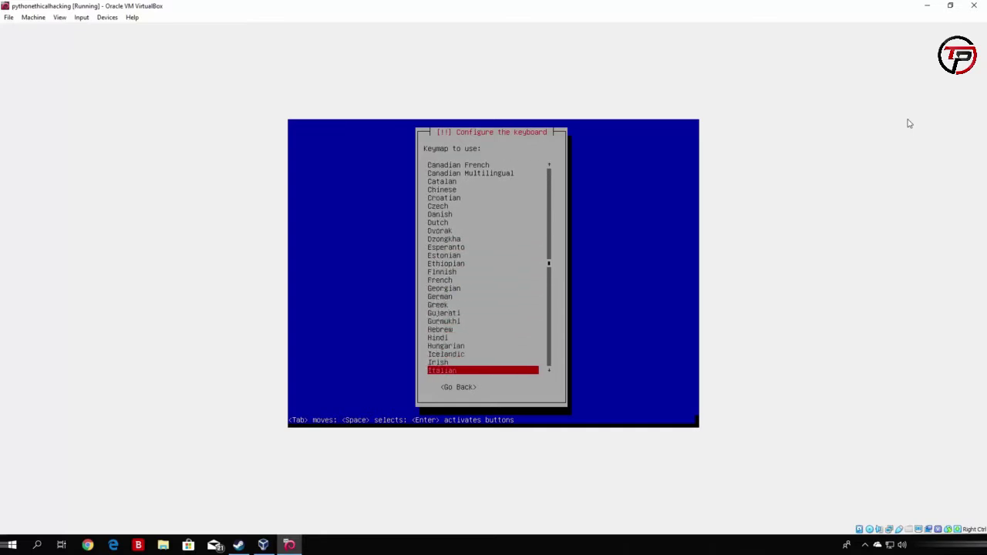
key("Up")
key("Up")
key("Up")
key("Up")
key("Up")
key("Up")
key("Up")
key("Up")
key("Up")
key("Up")
key("Up")
key("Up")
key("Up")
key("Up")
key("Up")
key("Up")
key("Up")
key("Up")
key("Up")
key("Up")
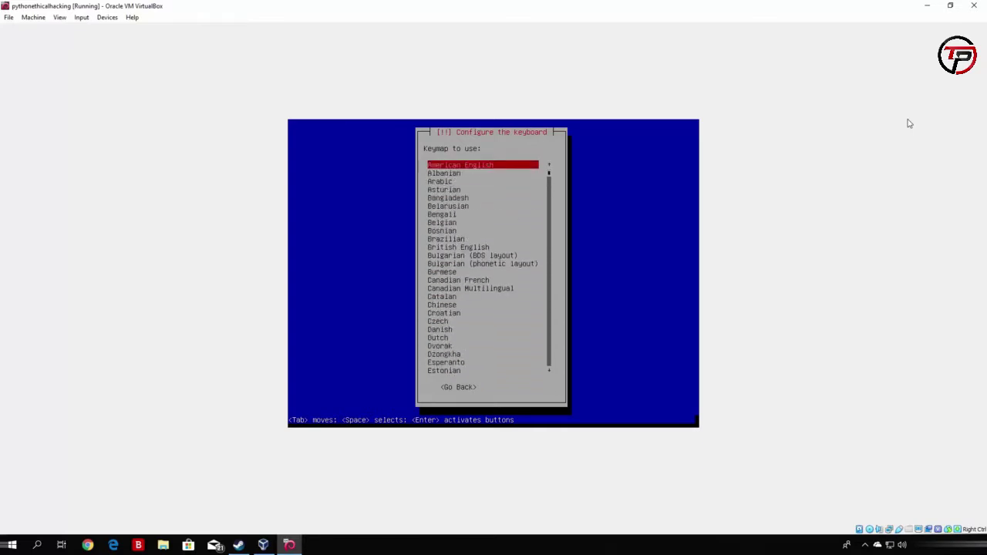
key("Return")
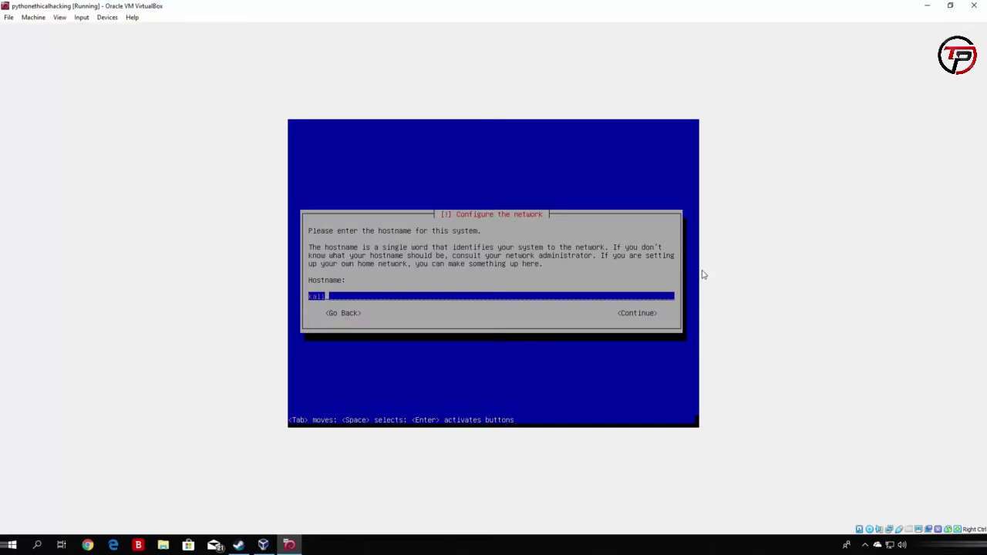
Accept the hostname kali and continue with an empty domain name.
key("Tab")
key("Return")
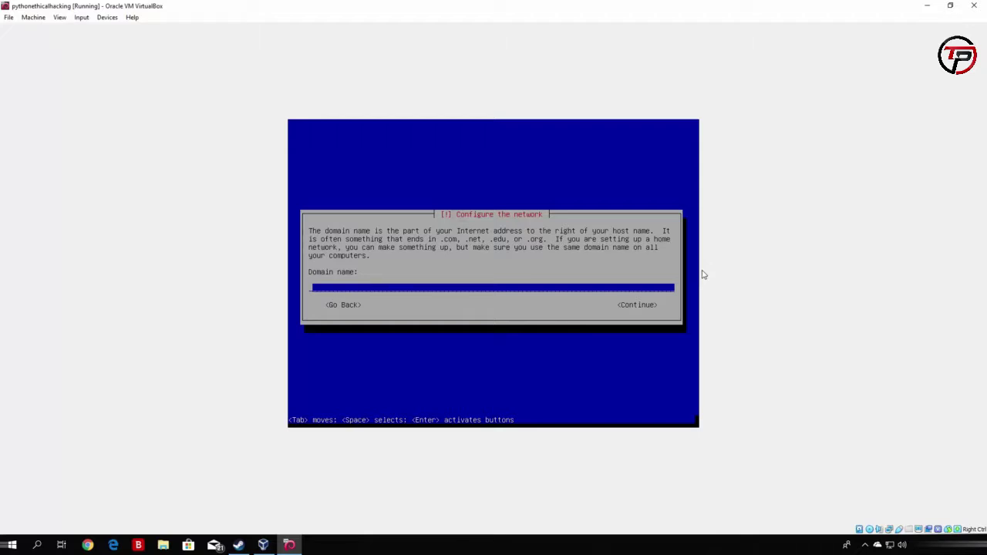
key("Tab")
key("Return")
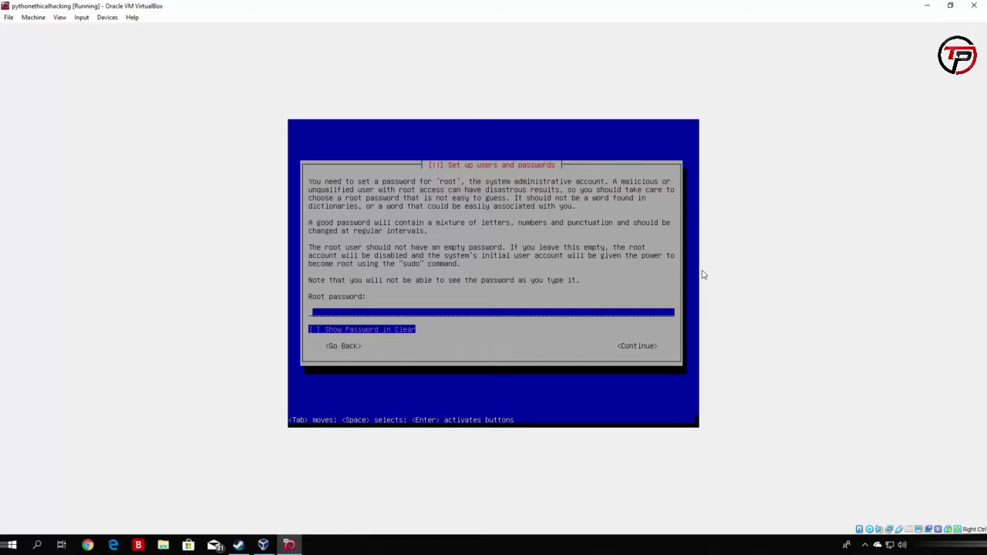
Enter the root password, briefly showing it in clear text to check it, and continue.
type("********")
key("Tab")
key("shift+Tab")
key("Tab")
key("space")
key("space")
key("Tab")
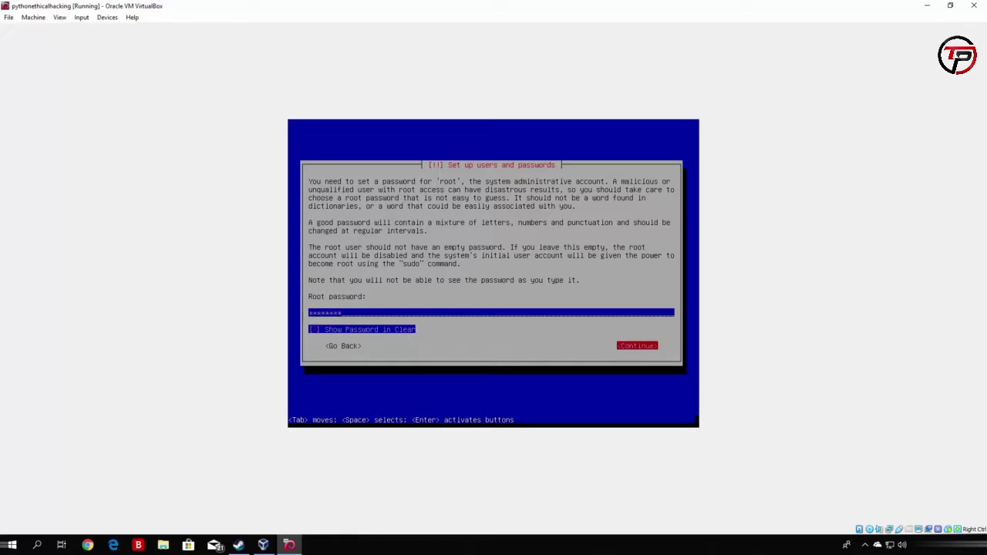
key("Return")
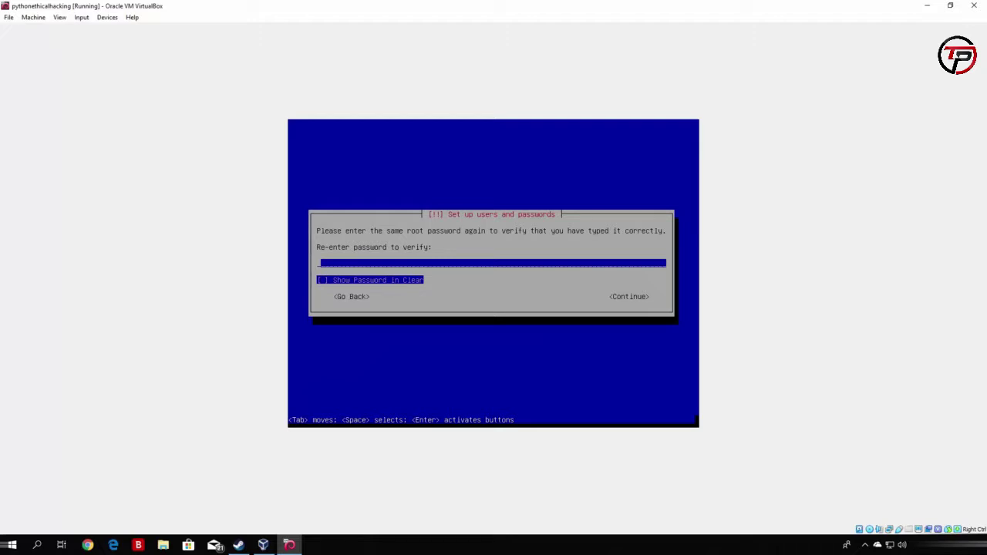
Re-enter the root password to verify it.
type("********")
key("Tab")
key("Tab")
key("Return")
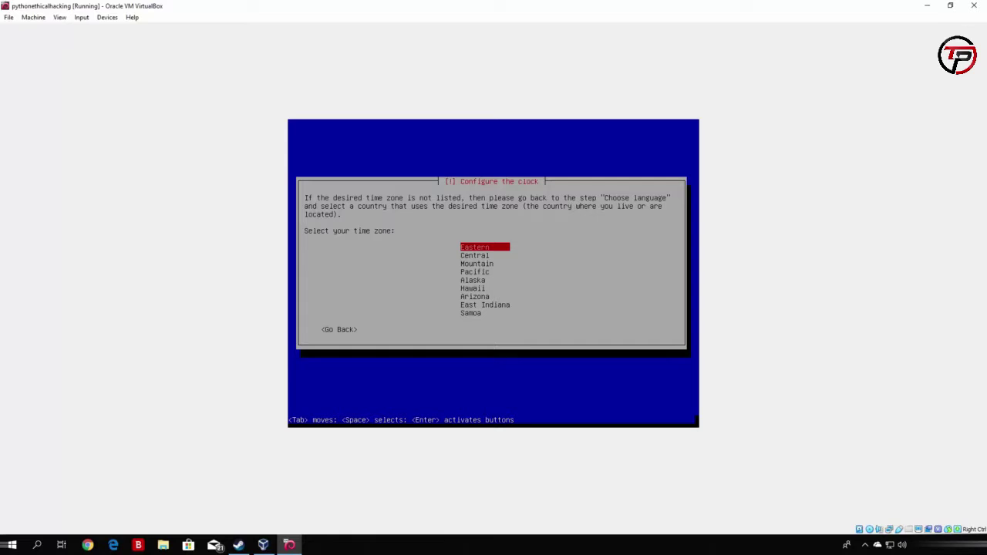
Choose Eastern as the time zone.
key("Down")
key("Up")
key("Return")
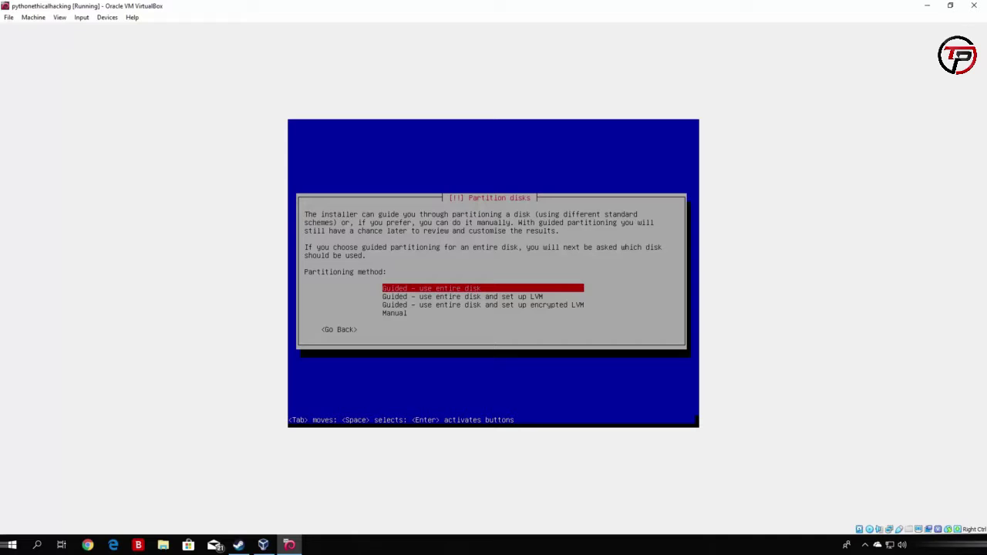
Use guided partitioning on the 34.6 GB VBOX hard disk with all files in one partition, then finish.
key("Return")
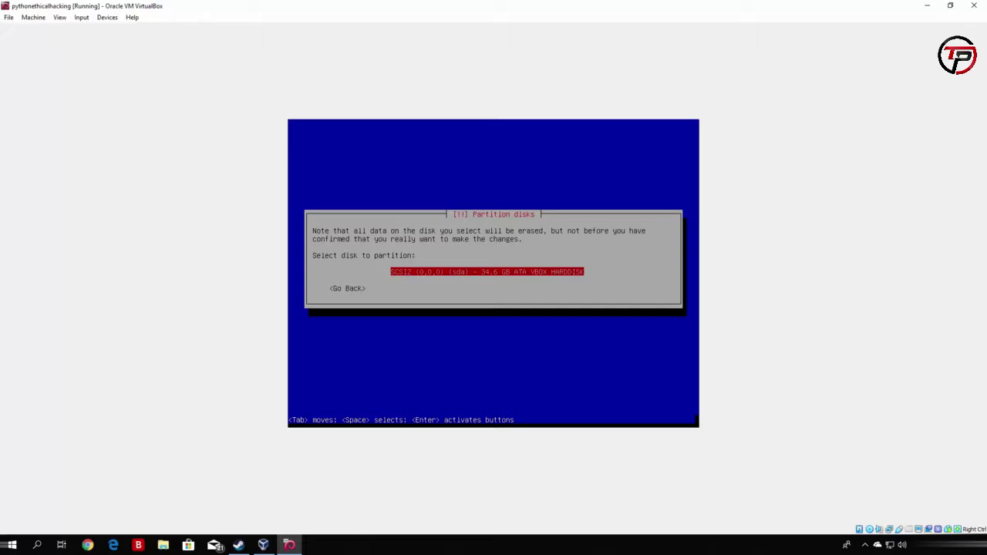
key("Return")
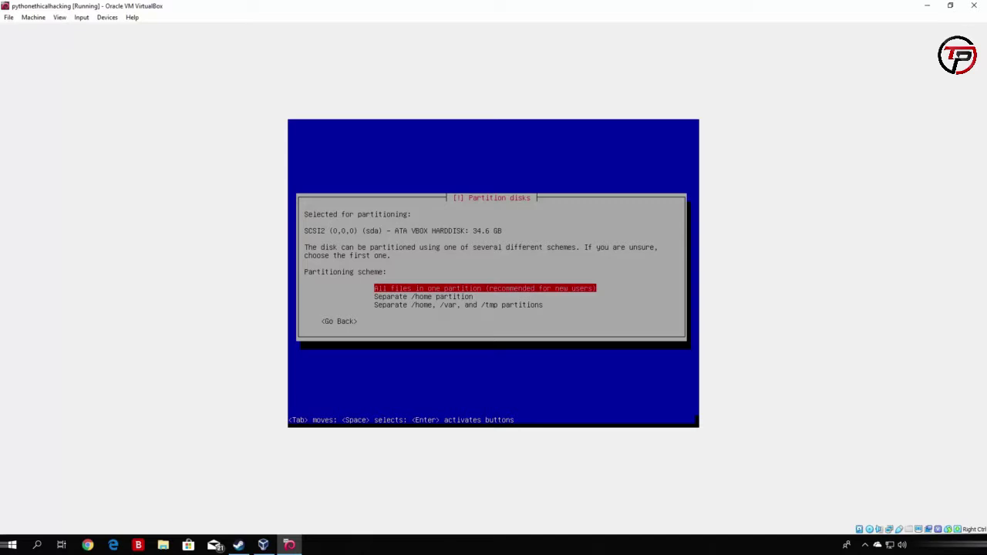
key("Return")
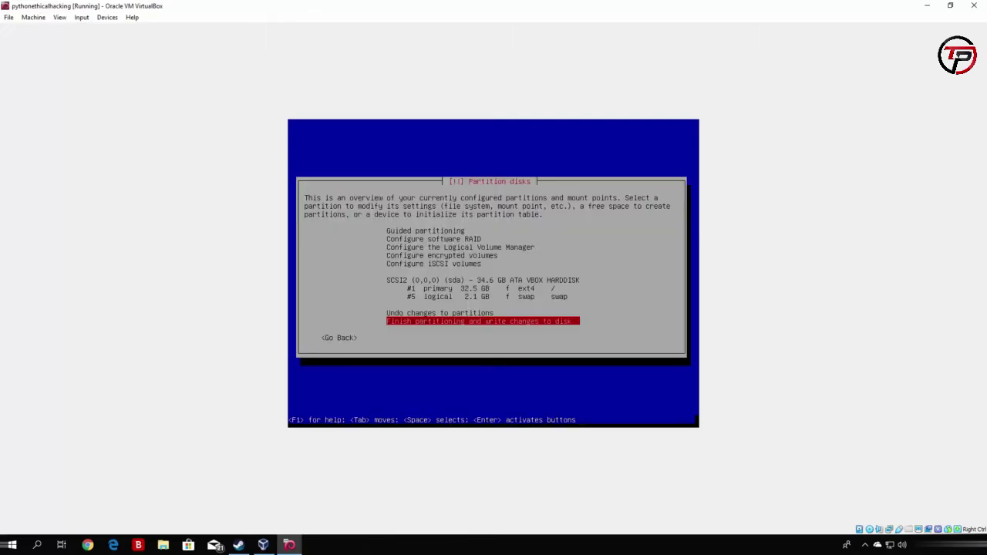
key("Return")
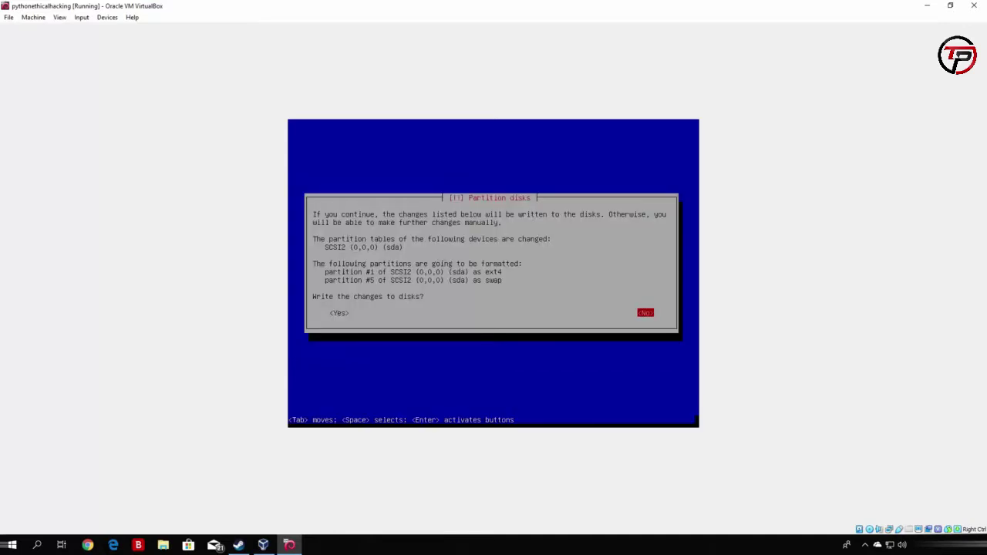
Answer Yes to writing the partition changes to disk.
key("Tab")
key("Return")
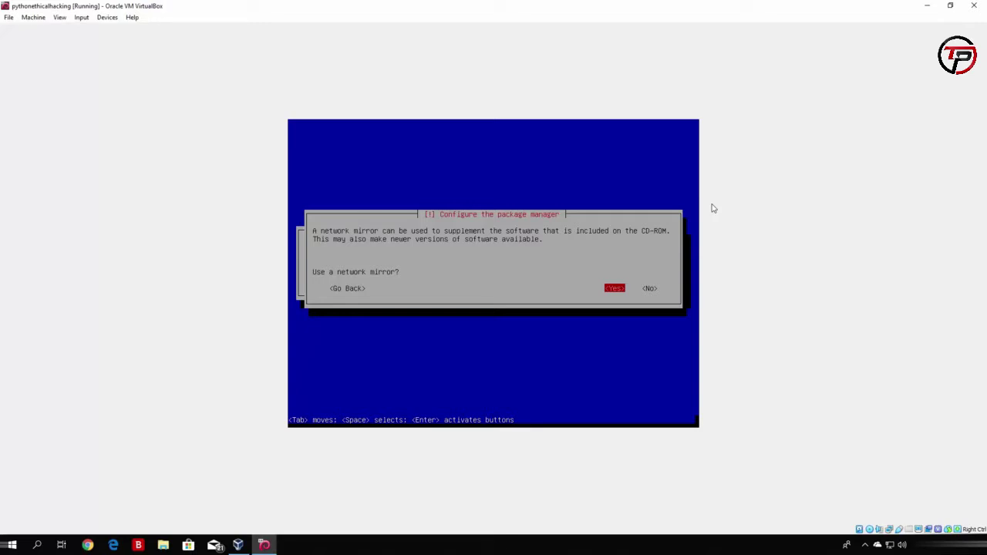
Use a network mirror and leave the HTTP proxy blank.
key("Right")
key("Left")
key("Return")
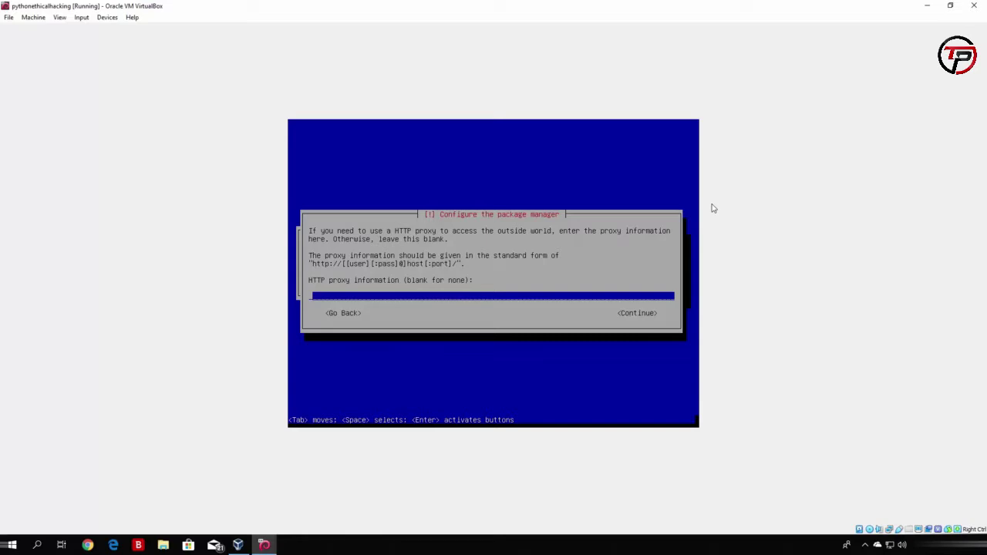
key("Tab")
key("Return")
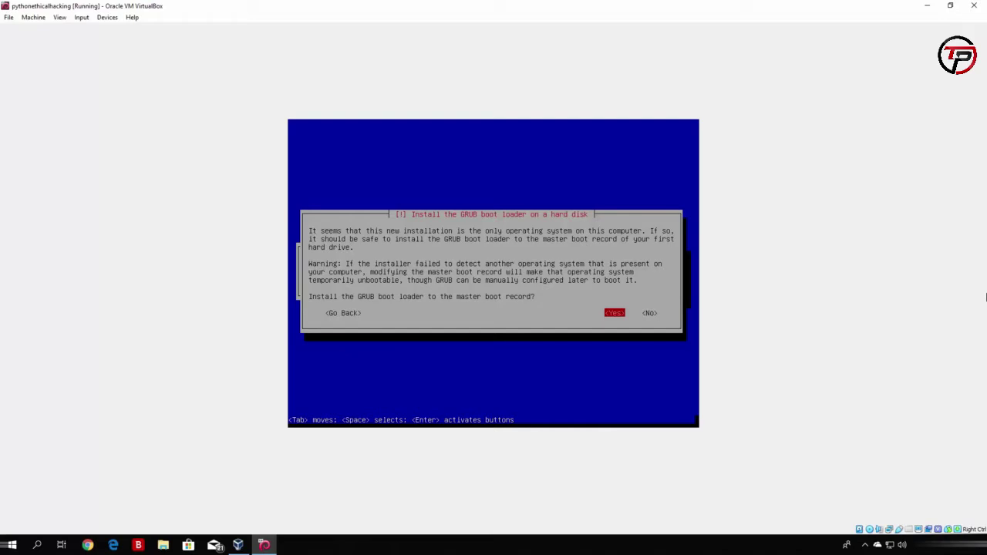
Install the GRUB boot loader to the master boot record on /dev/sda.
key("Return")
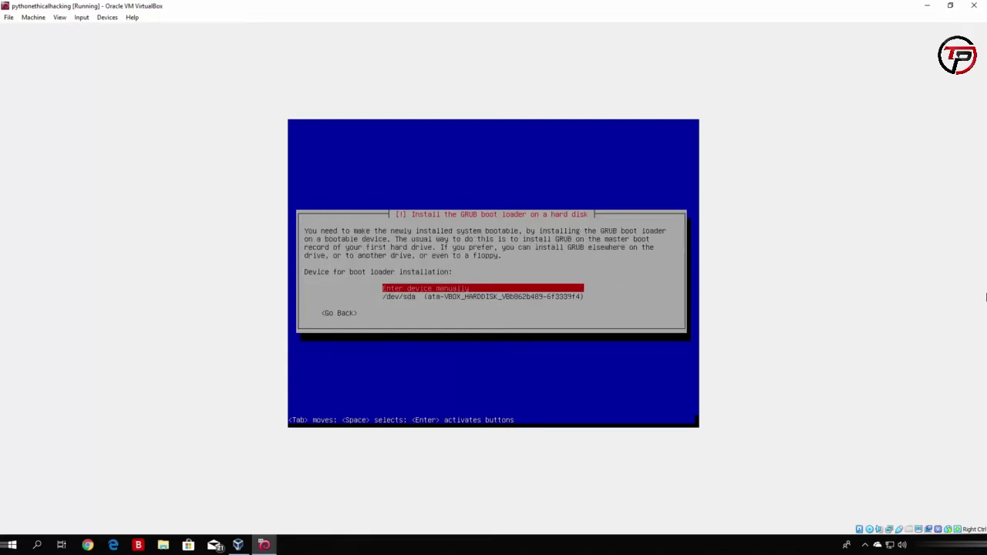
key("Down")
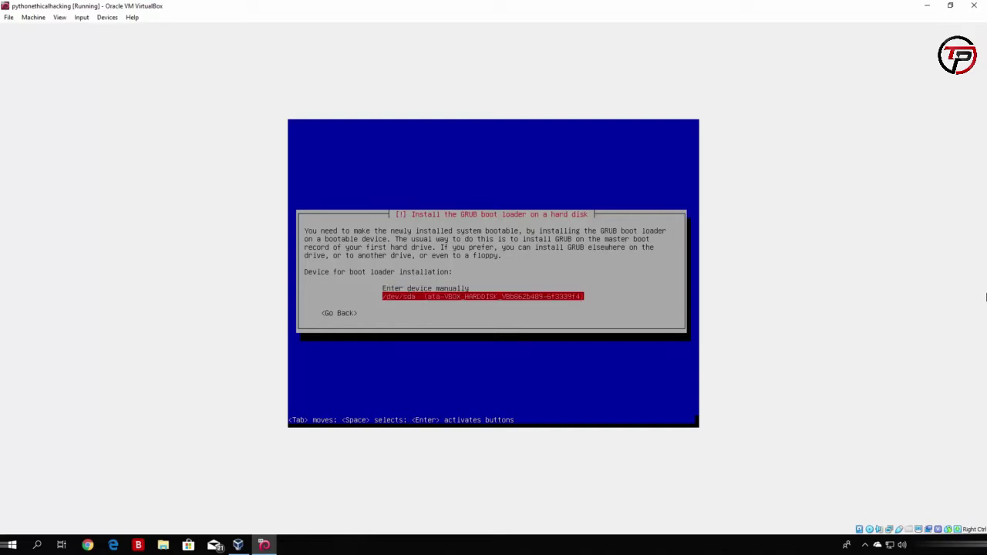
key("Return")
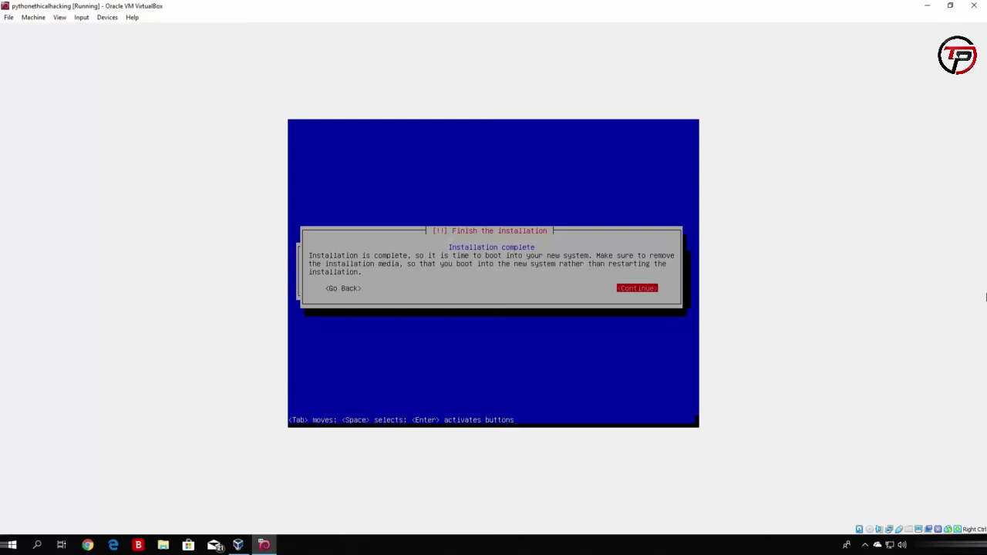
Confirm Installation complete so the VM reboots into the GRUB menu.
key("Return")
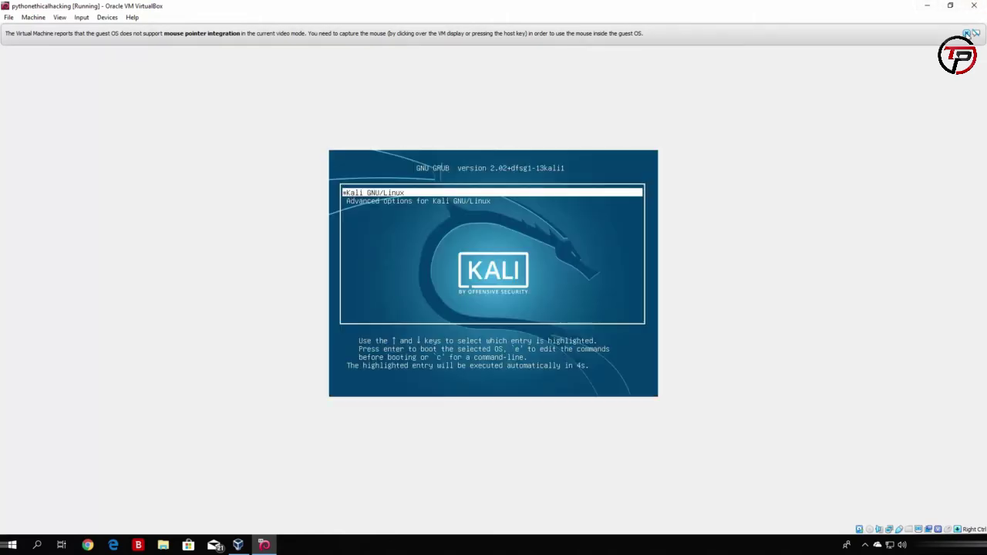
Dismiss both mouse-integration notices while Kali boots to its login screen.
left_click(967, 33)
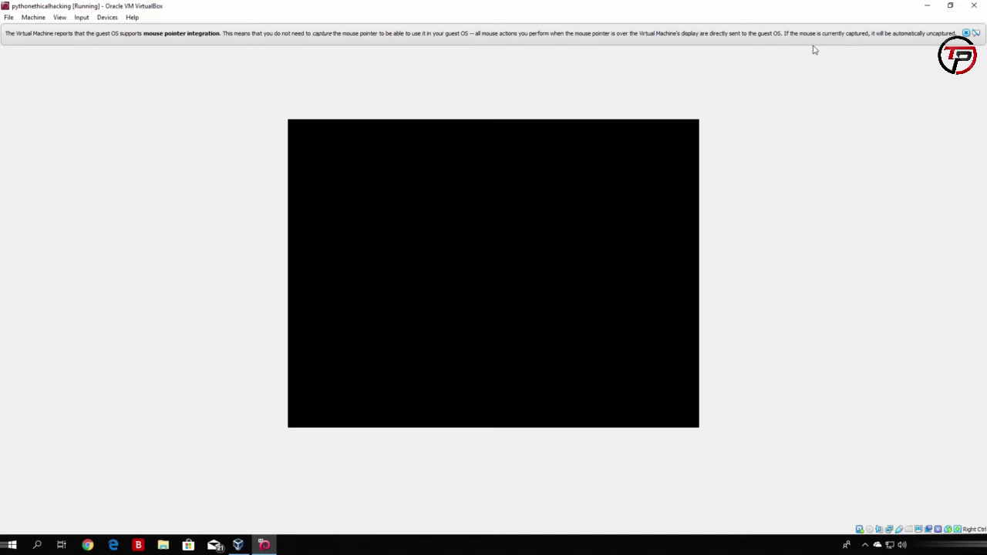
left_click(966, 33)
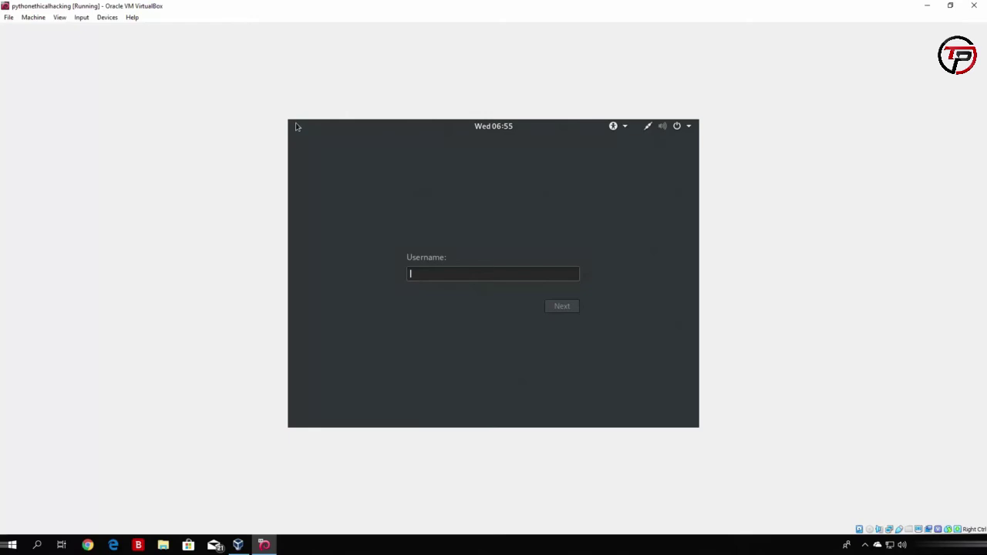
Log in to Kali as root, entering the account password.
type("root")
key("Return")
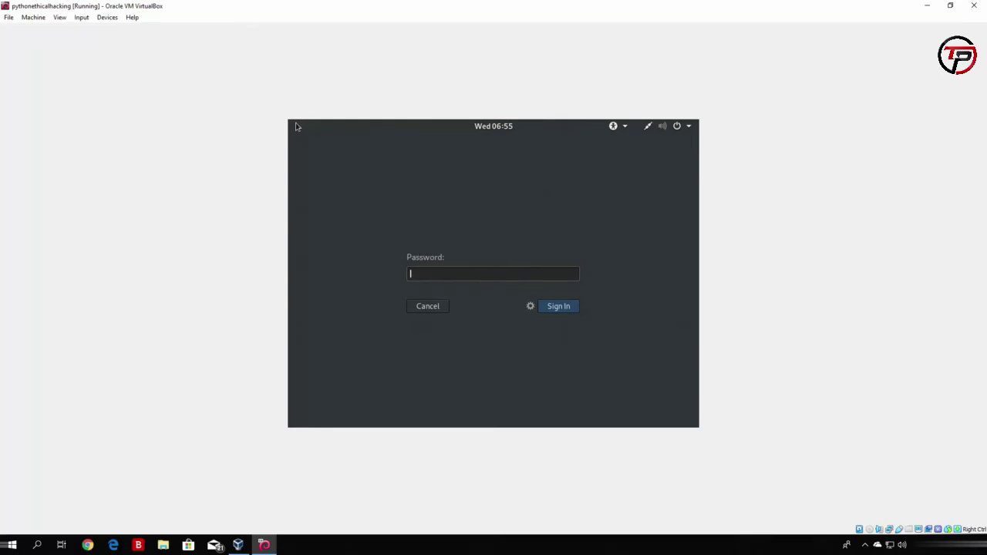
type("toortoor")
key("Return")
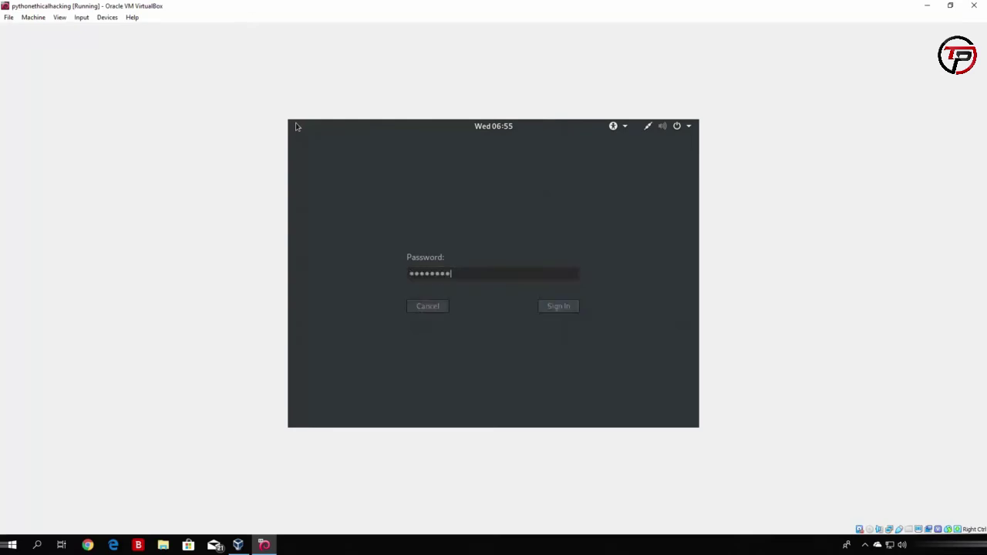